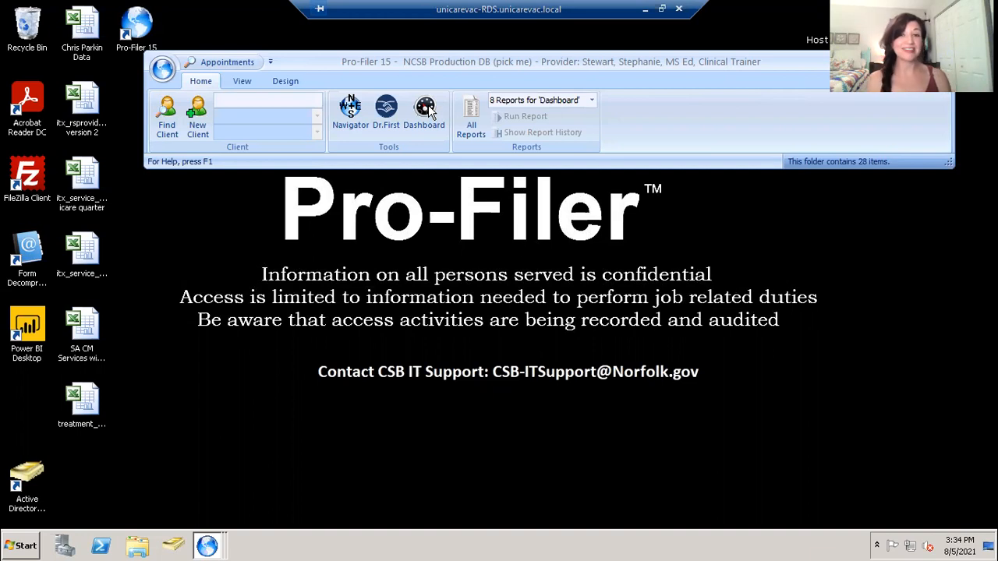
# Open the Dashboard with its Appointments and Tasks Due lists collapsed, and refresh the data.
pyautogui.click(426, 109)
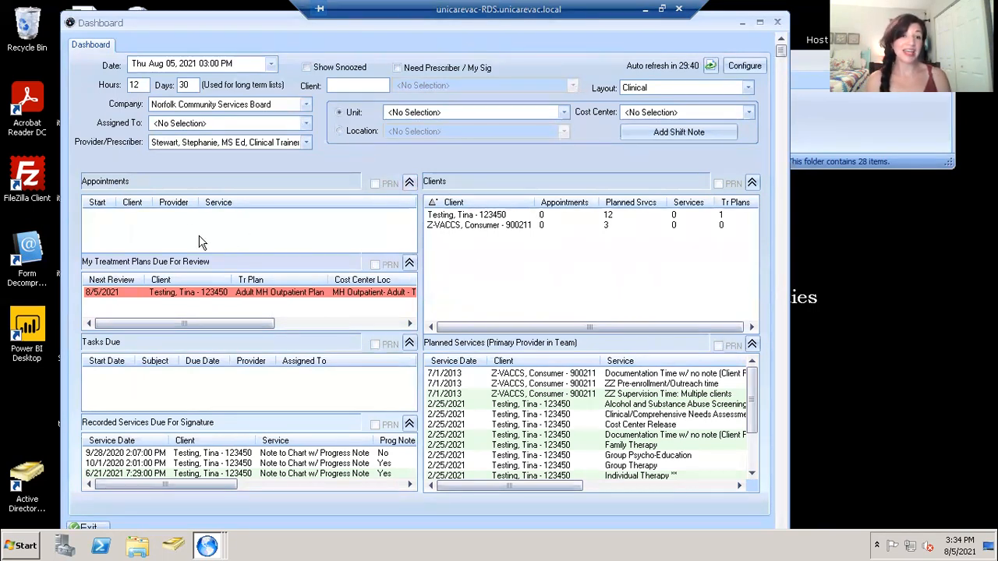
pyautogui.click(409, 184)
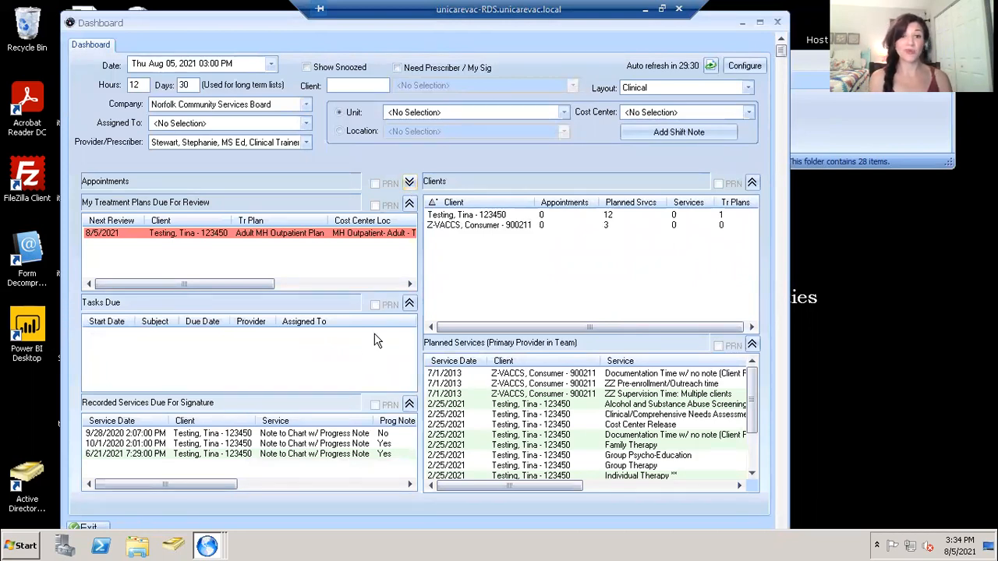
pyautogui.click(409, 304)
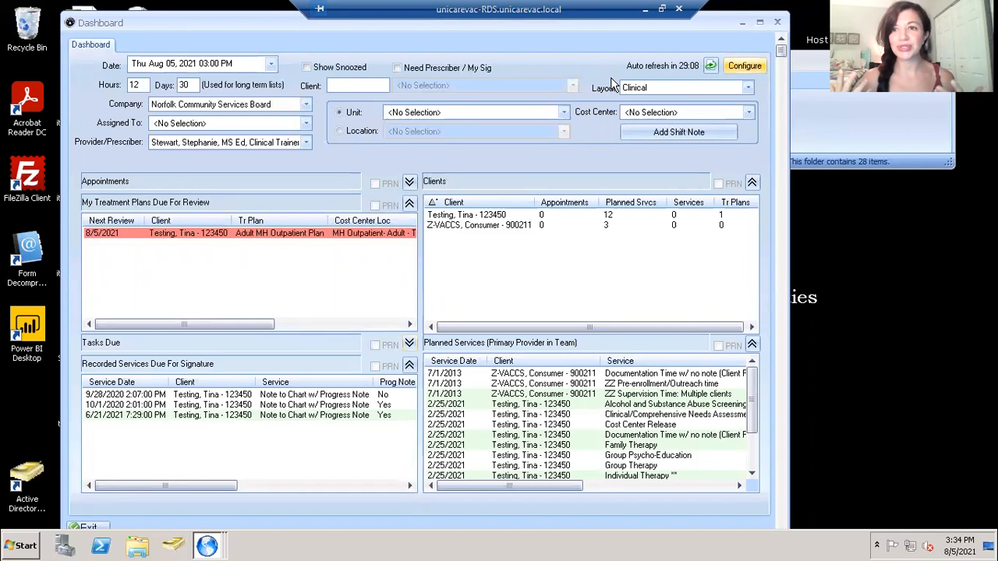
pyautogui.click(703, 66)
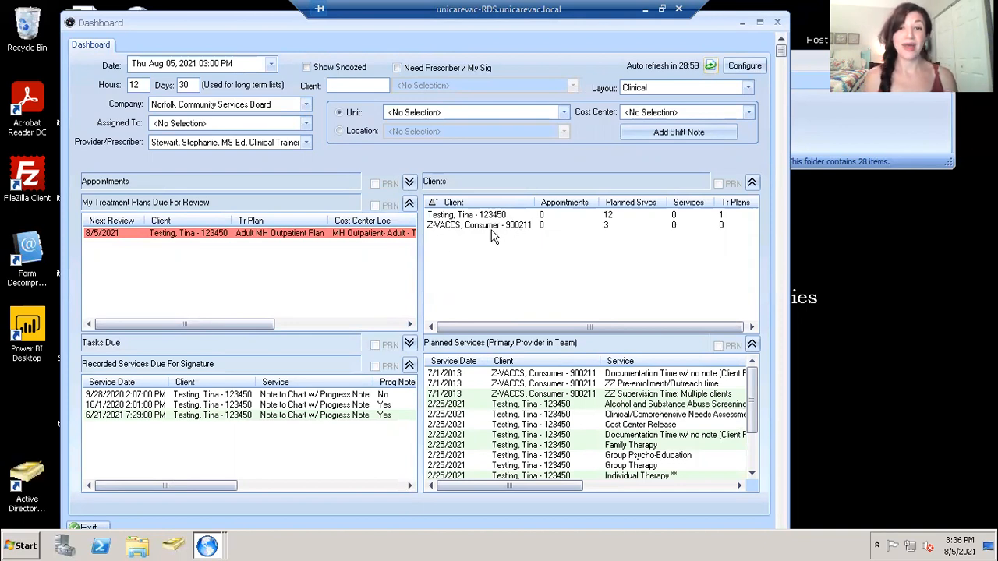
# Open the service recording form from the 7/1/2013 planned service Documentation Time w/ no note.
pyautogui.moveTo(489, 231)
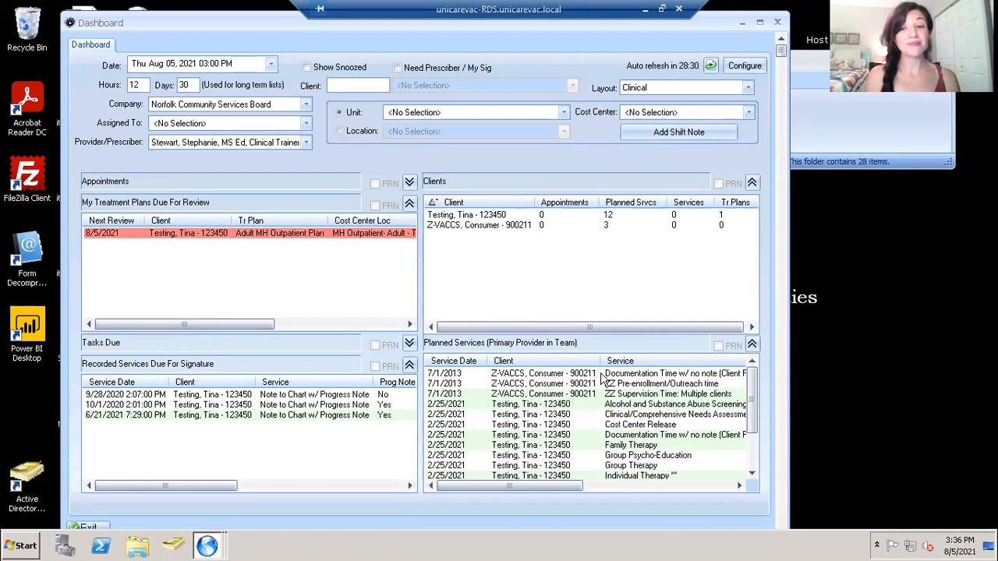
pyautogui.moveTo(604, 377)
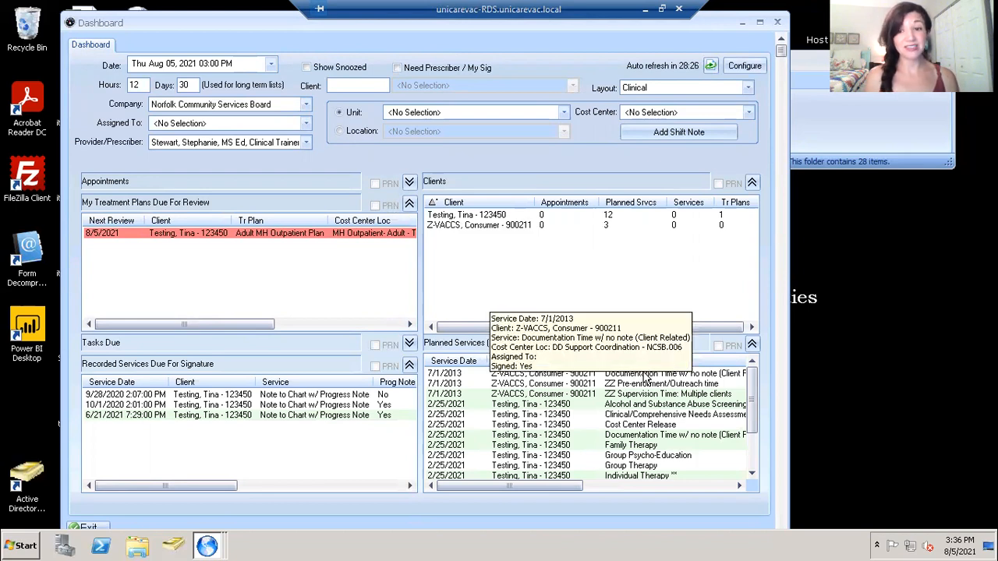
pyautogui.rightClick(647, 377)
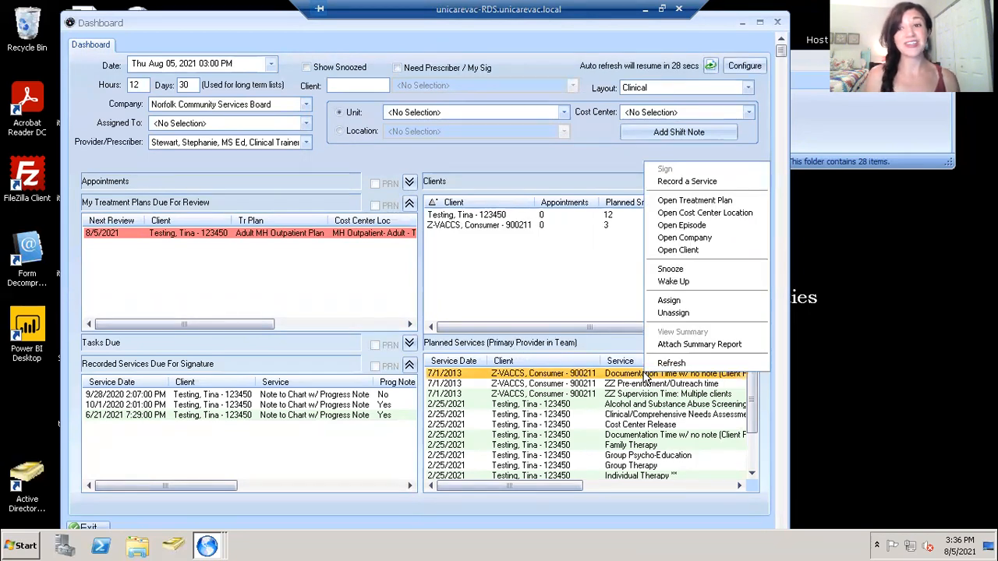
pyautogui.click(679, 300)
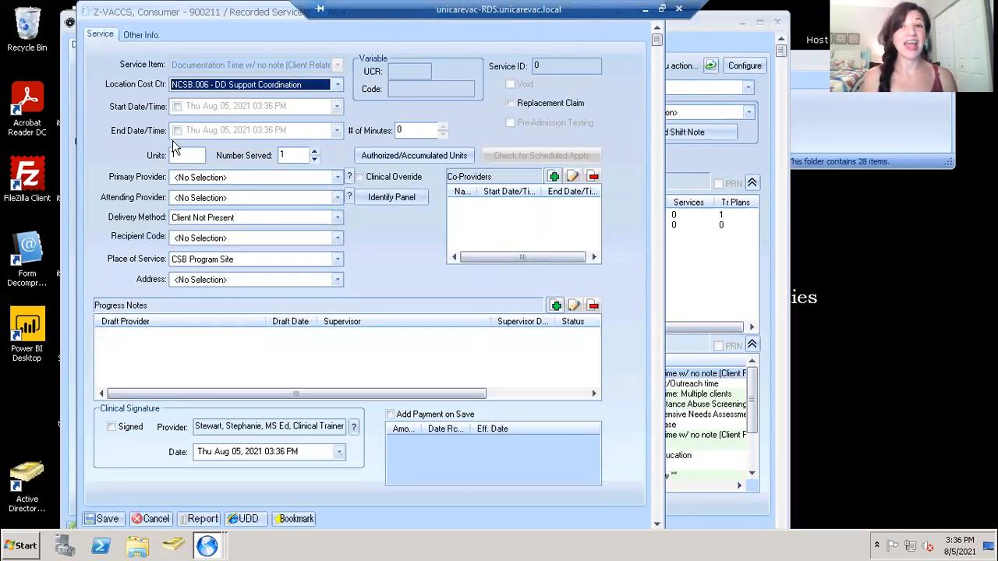
pyautogui.write('1')
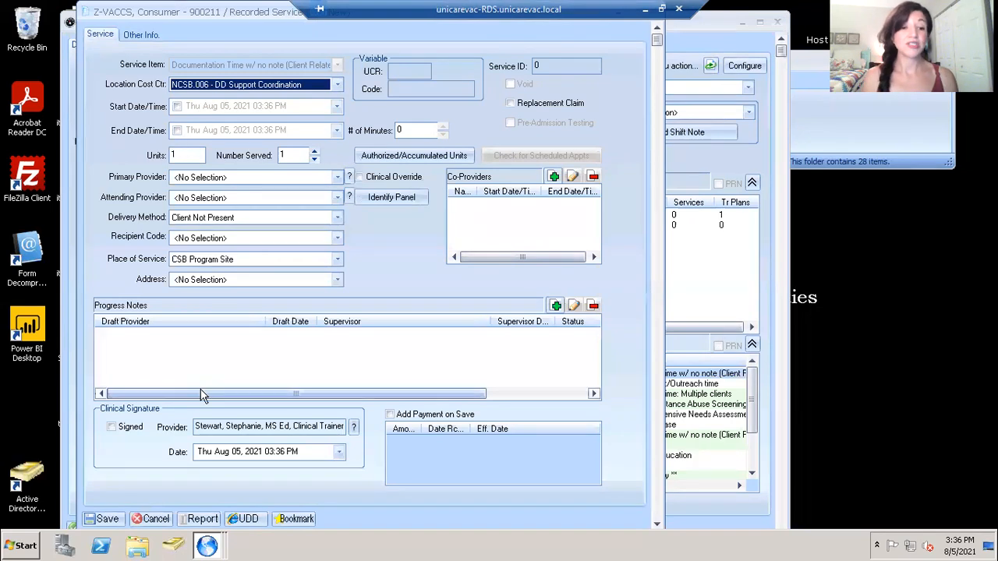
# Close the recorded service form without saving it.
pyautogui.click(149, 520)
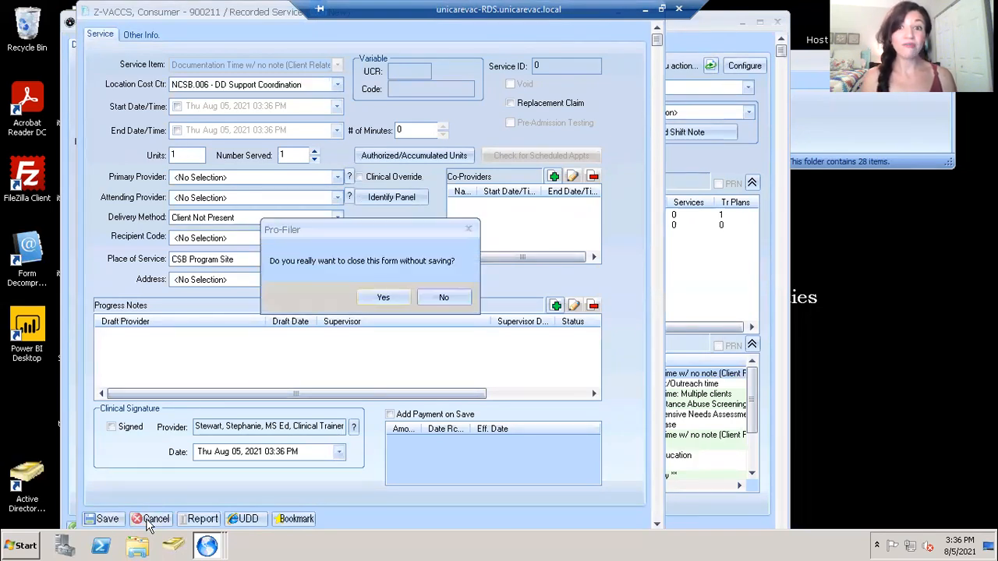
pyautogui.click(446, 297)
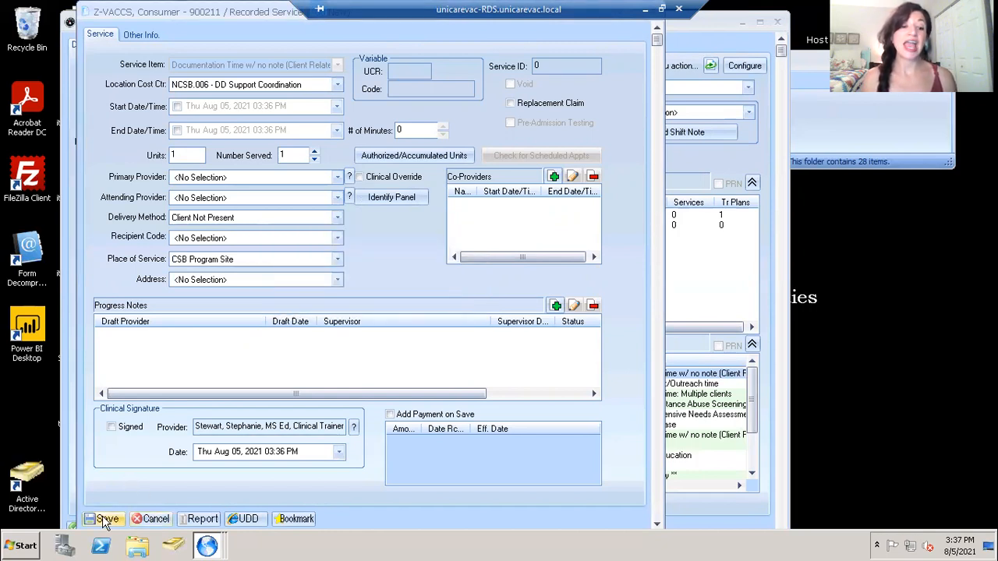
pyautogui.click(148, 520)
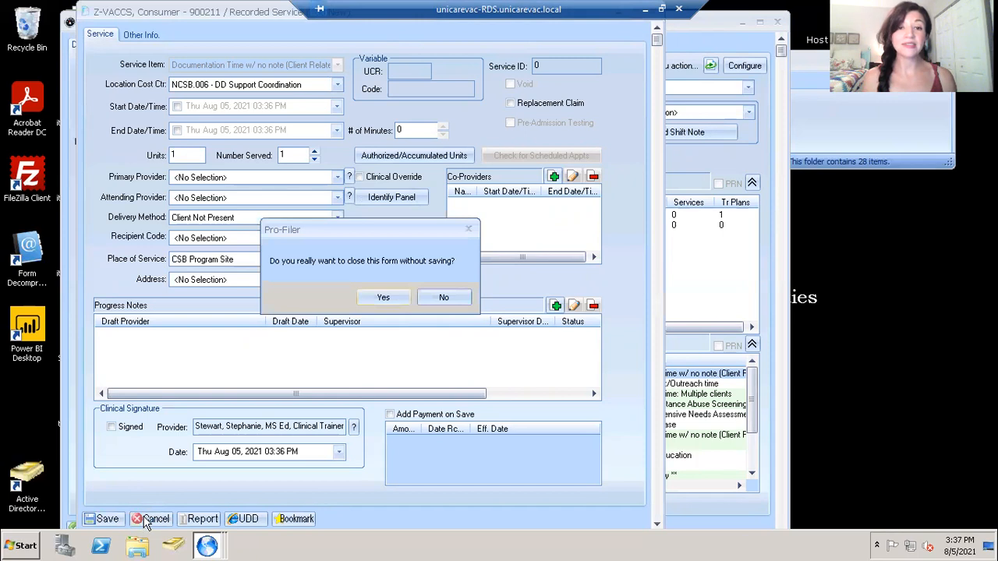
pyautogui.click(381, 297)
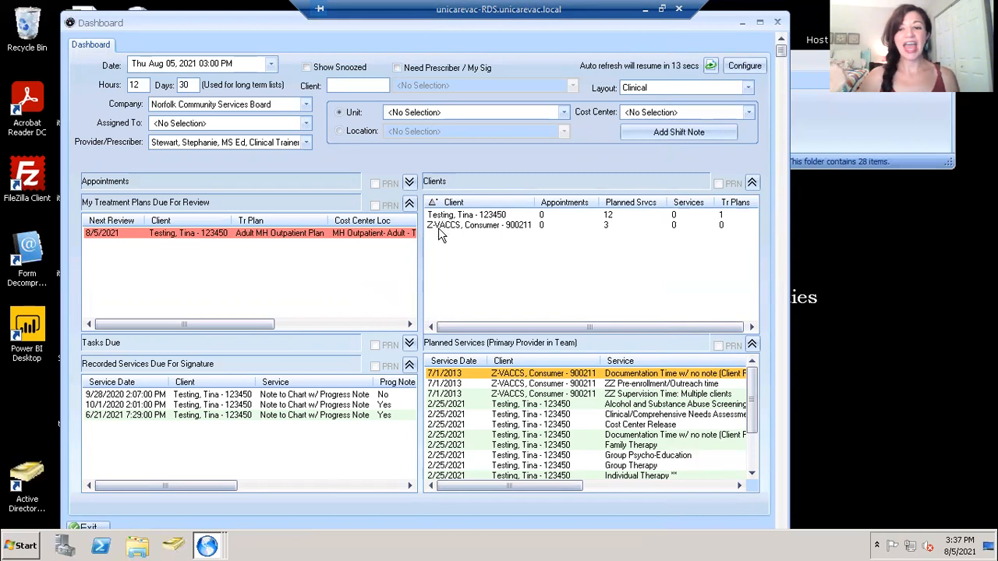
# Filter the other dashboard lists on the second client in the Clients list.
pyautogui.moveTo(455, 225)
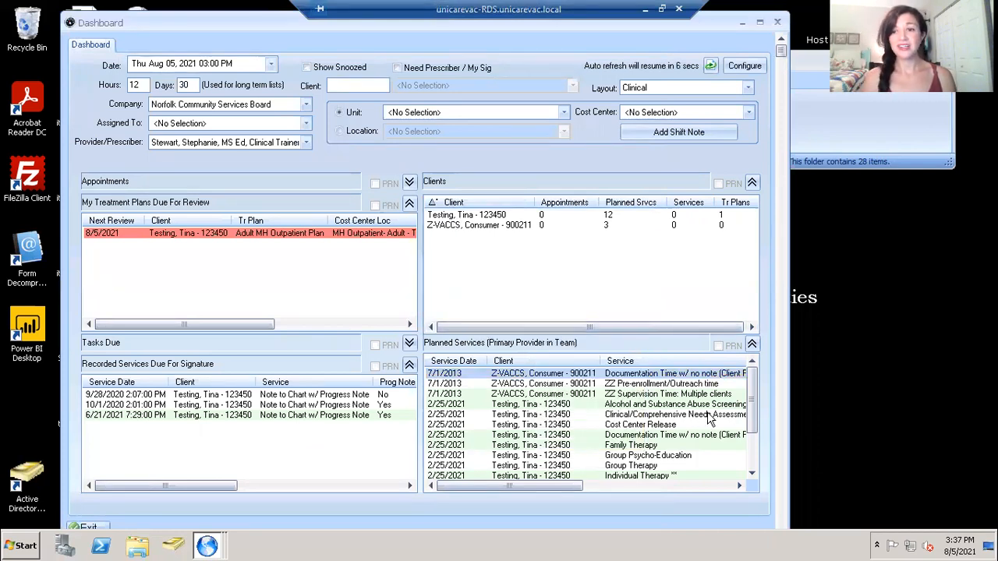
pyautogui.moveTo(750, 402); pyautogui.dragTo(737, 358)
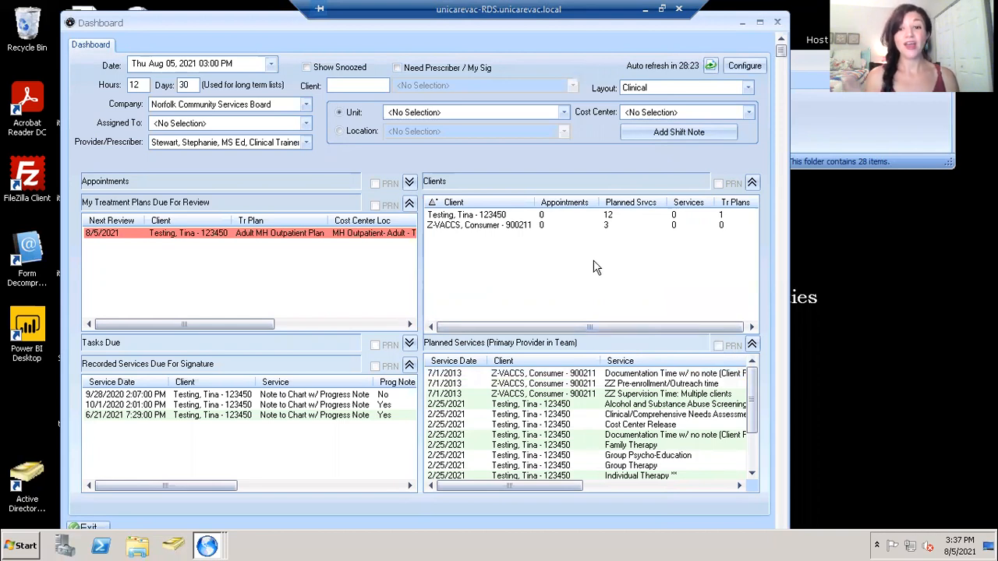
pyautogui.click(496, 228)
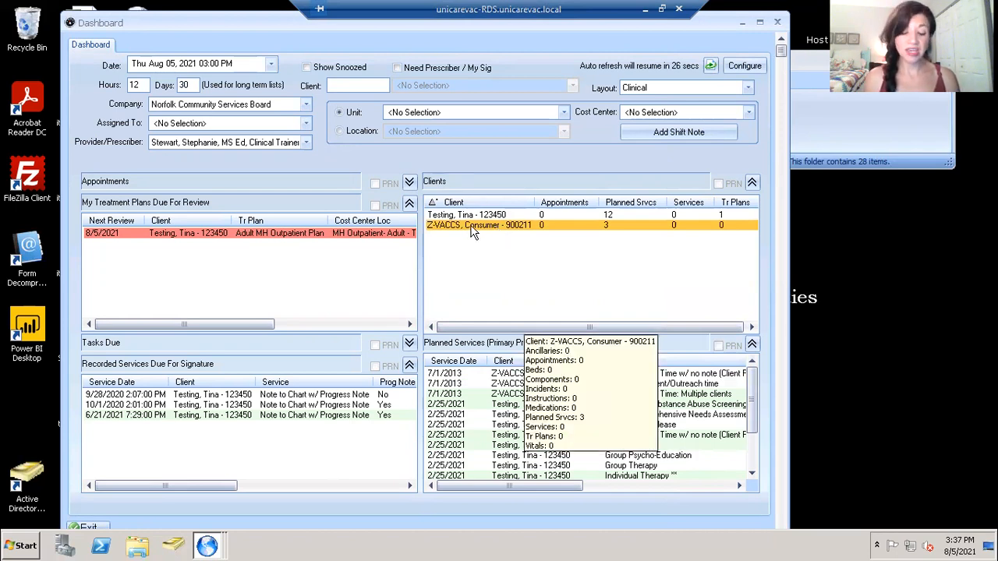
pyautogui.rightClick(472, 228)
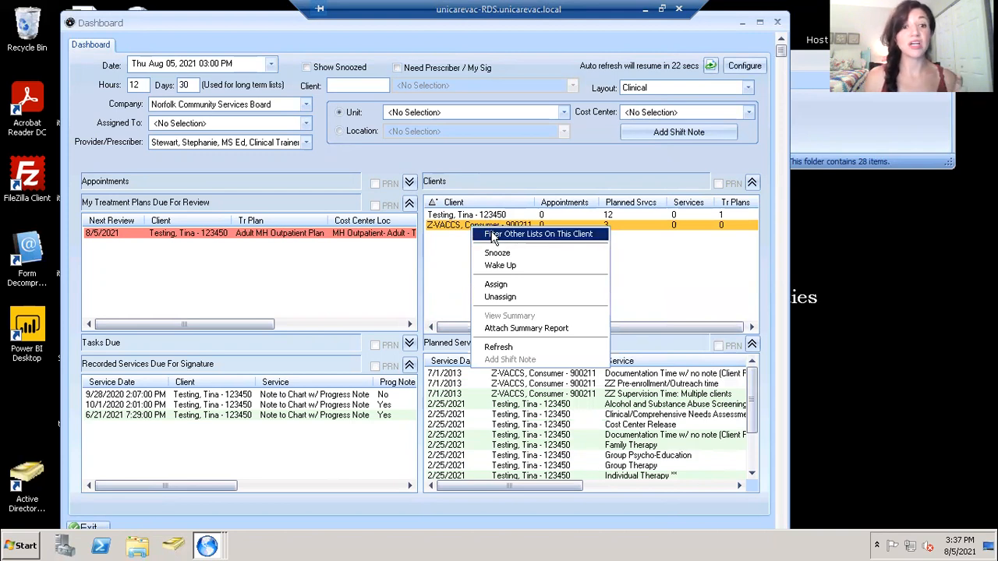
pyautogui.click(492, 236)
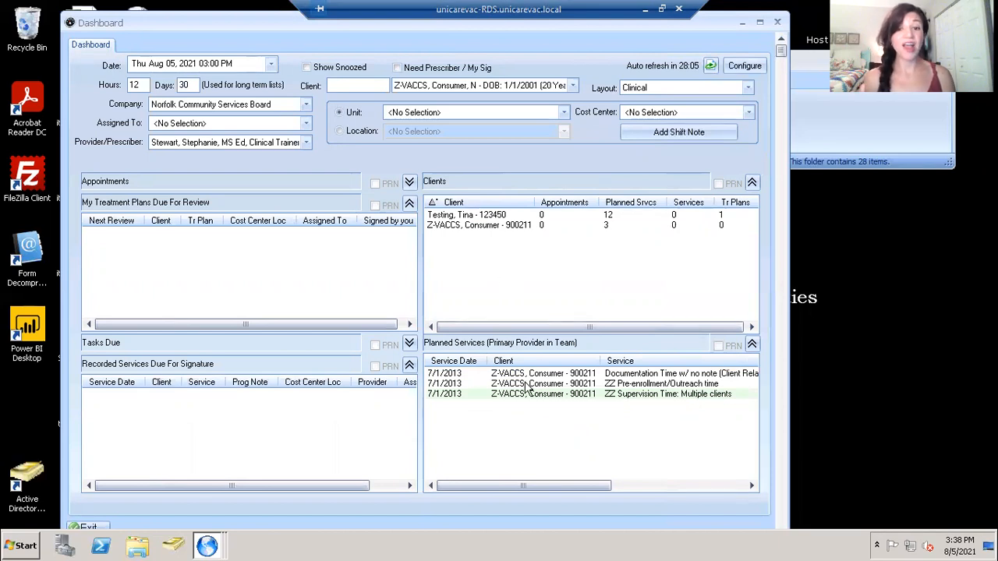
# Switch the dashboard list filter to the first client in the Clients list.
pyautogui.moveTo(573, 386)
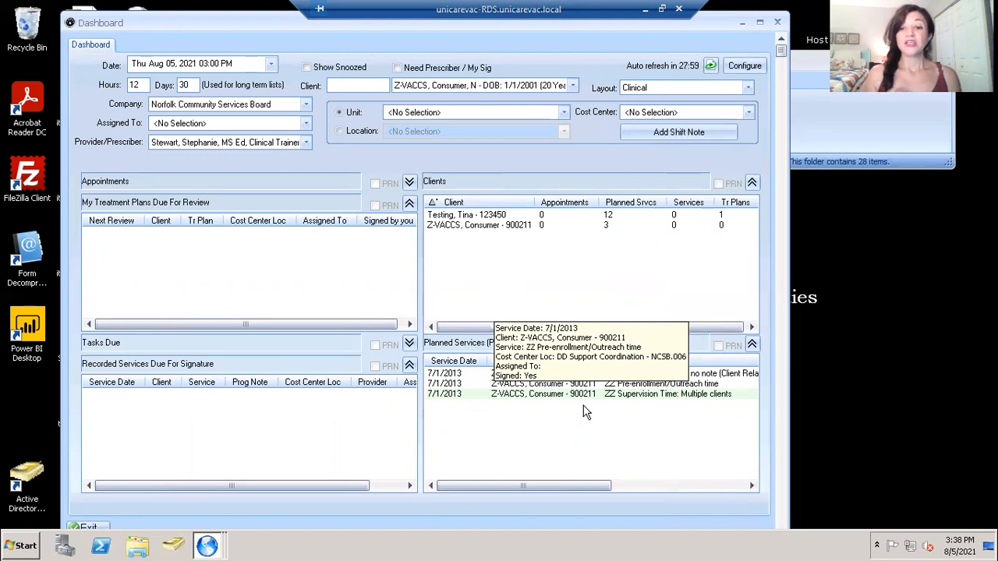
pyautogui.rightClick(515, 217)
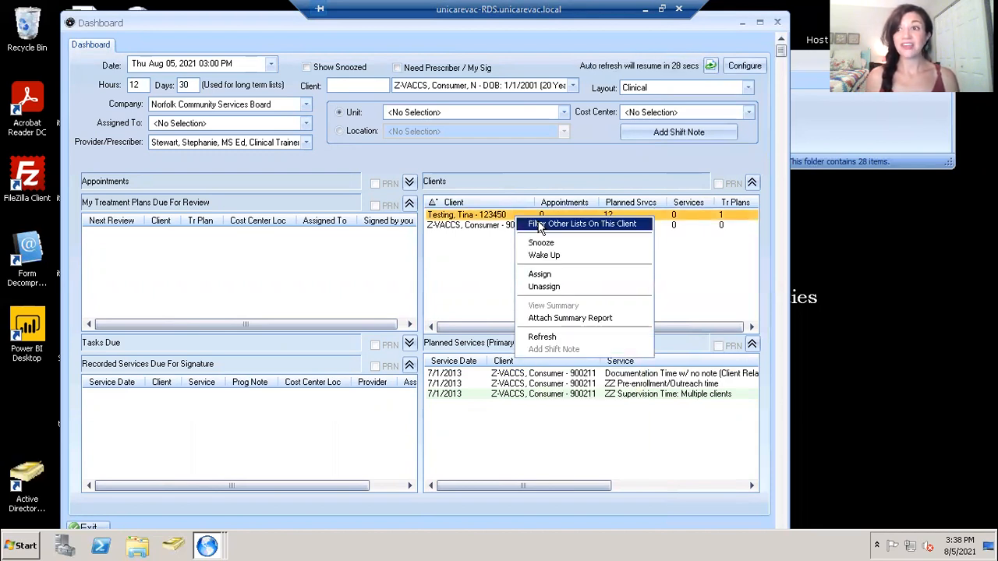
pyautogui.click(538, 225)
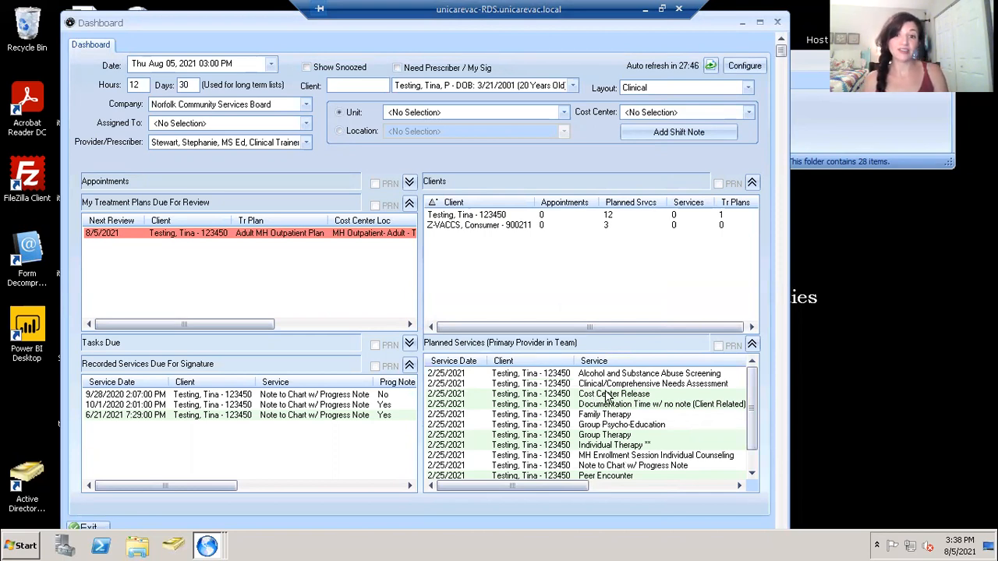
# Open the treatment plan linked to the client's Cost Center Release planned service.
pyautogui.moveTo(605, 422)
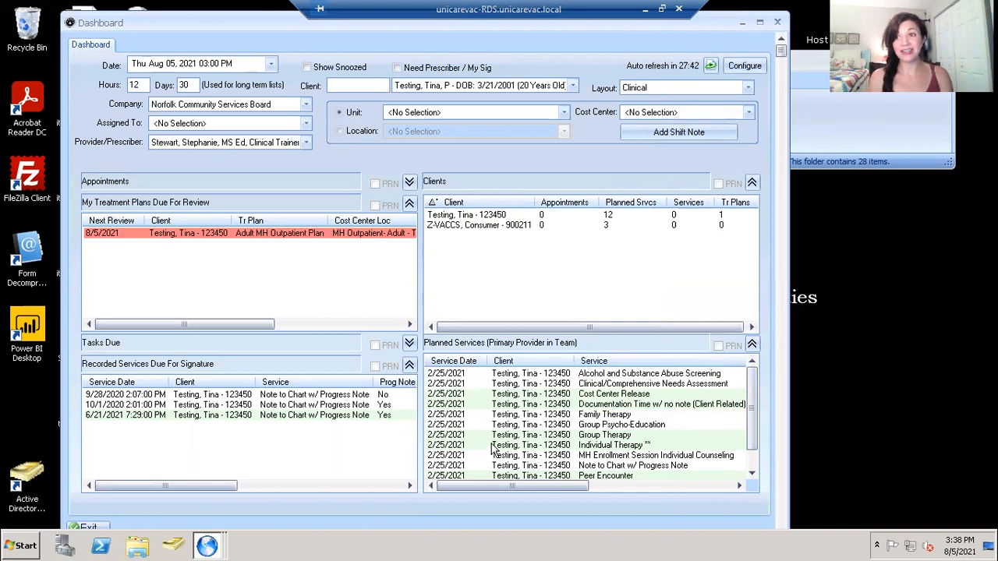
pyautogui.moveTo(493, 449)
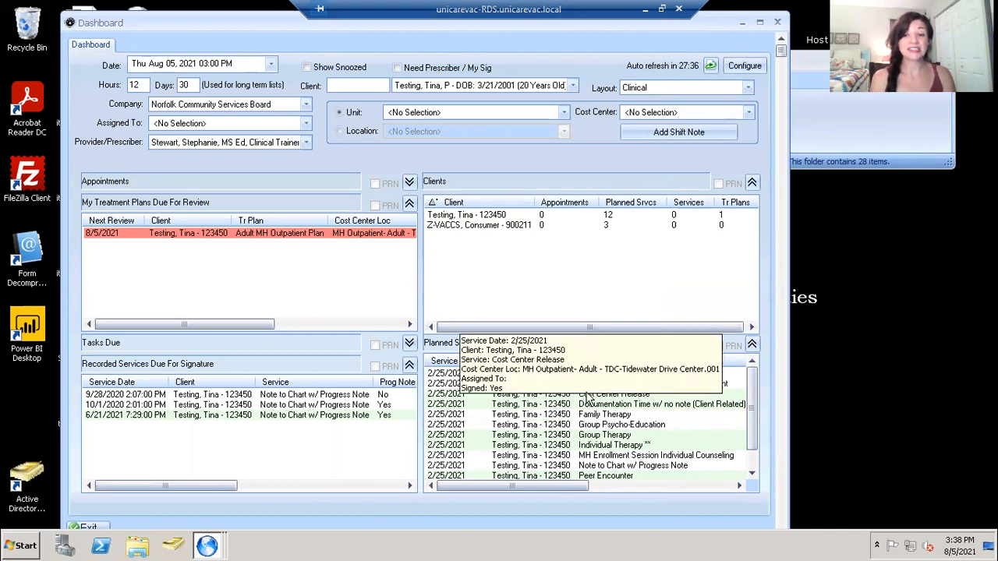
pyautogui.rightClick(587, 400)
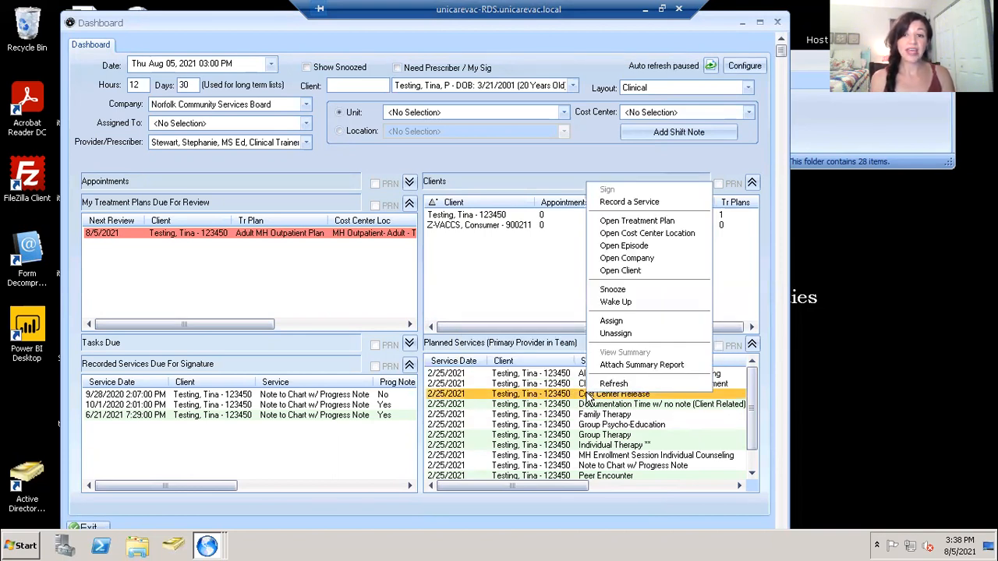
pyautogui.click(637, 222)
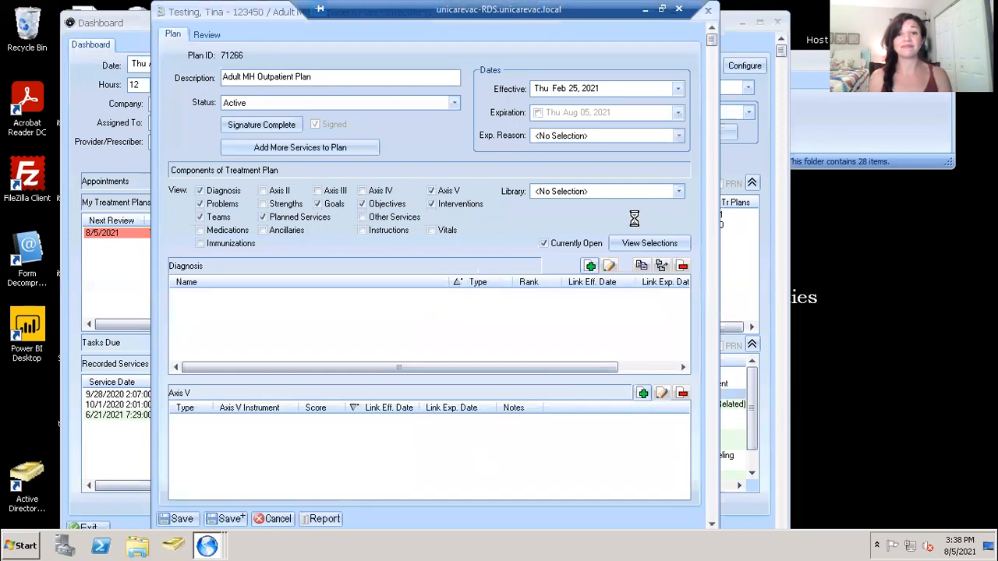
# Review the treatment plan's problems, objectives and interventions, and open its Outpatient Services treatment team.
pyautogui.click(711, 524)
pyautogui.click(711, 525)
pyautogui.click(711, 525)
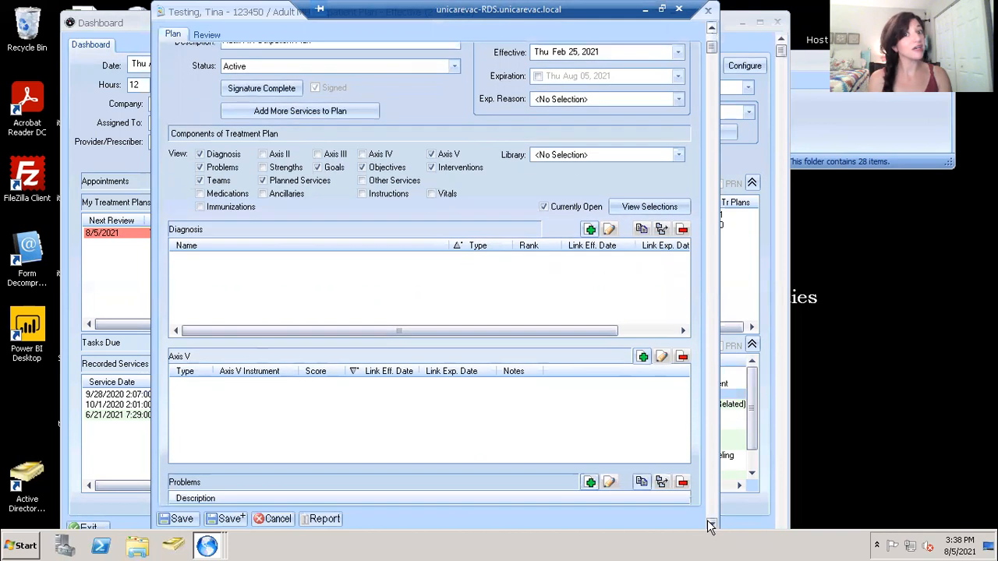
pyautogui.click(711, 525)
pyautogui.click(711, 525)
pyautogui.click(711, 524)
pyautogui.click(711, 524)
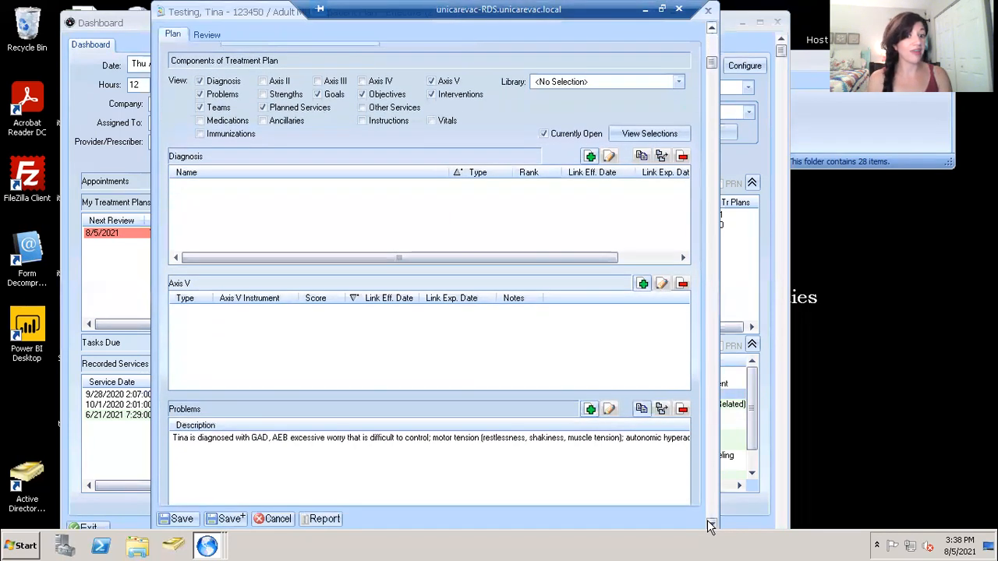
pyautogui.click(711, 525)
pyautogui.click(711, 524)
pyautogui.click(711, 525)
pyautogui.click(711, 525)
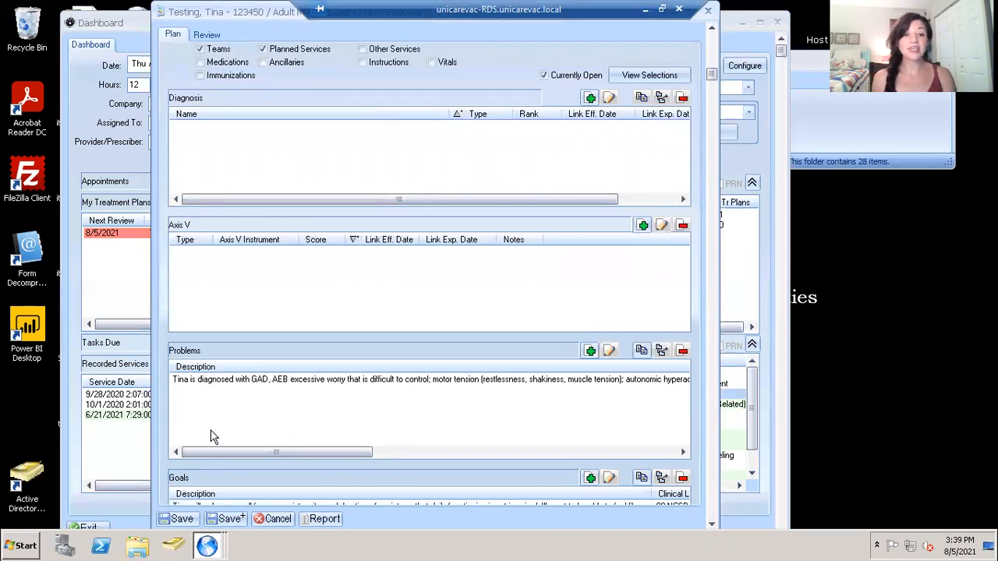
pyautogui.click(259, 382)
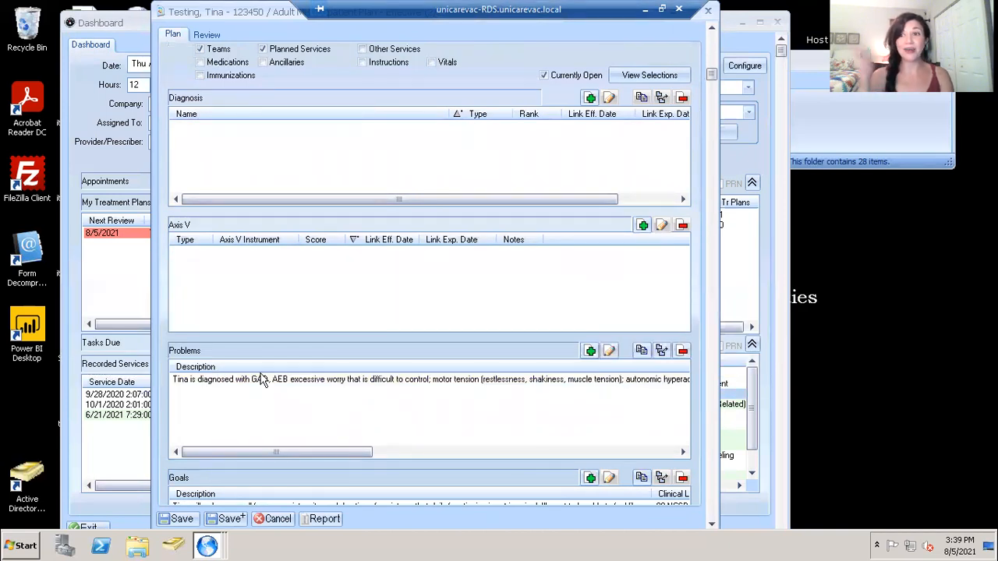
pyautogui.click(711, 523)
pyautogui.moveTo(711, 524); pyautogui.dragTo(711, 523)
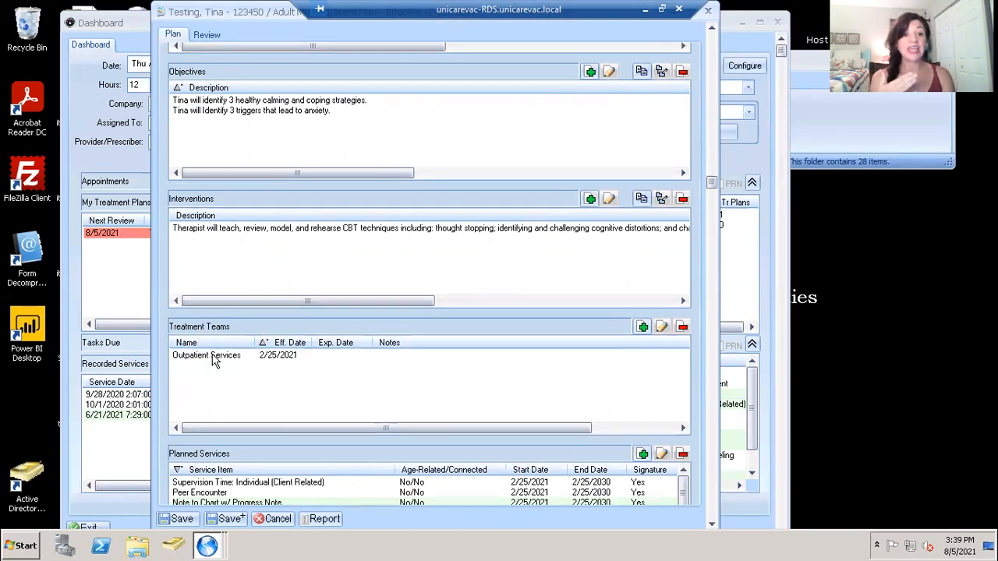
pyautogui.moveTo(219, 361)
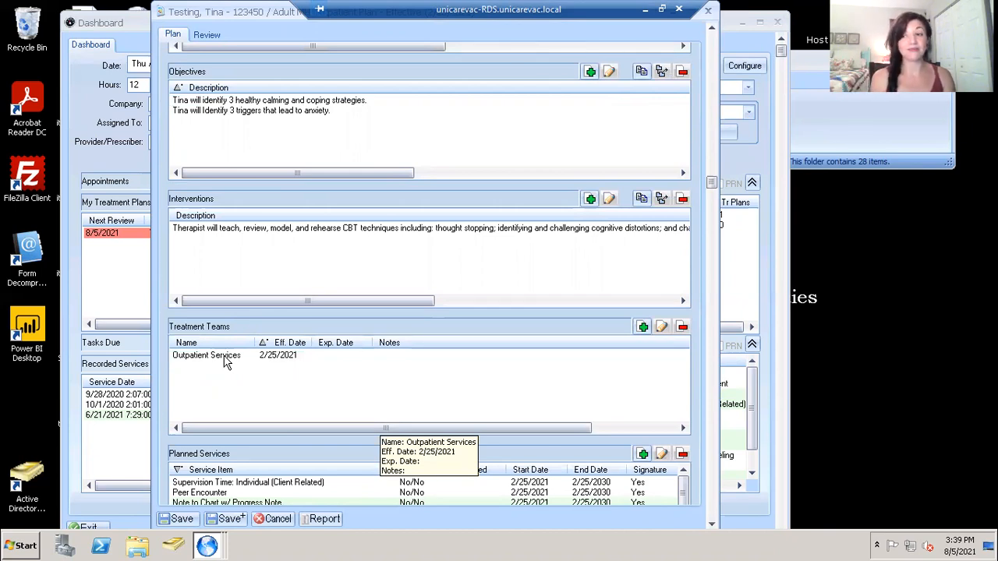
pyautogui.doubleClick(224, 361)
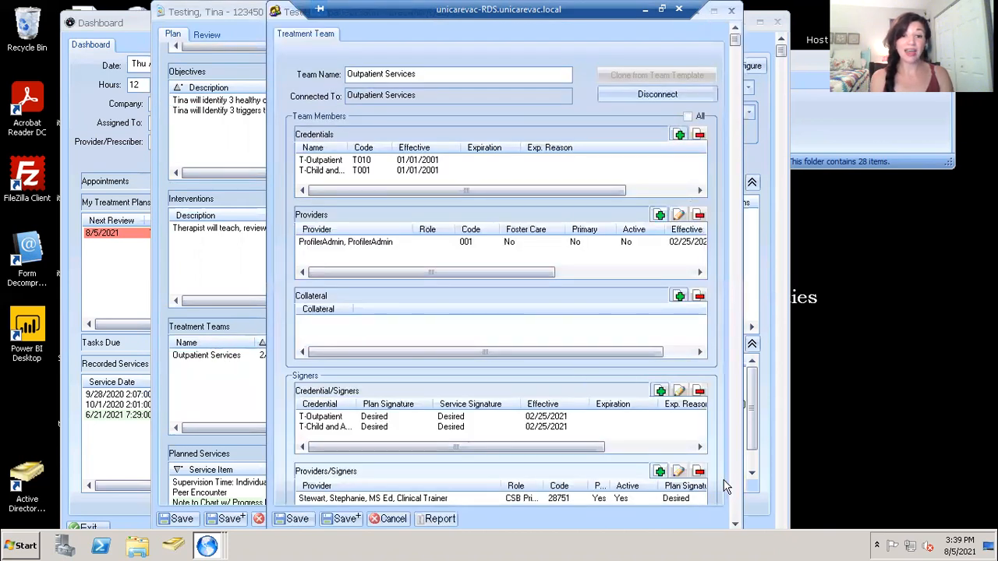
# Review the treatment team's signer lists and the blank form for adding a provider signer, closing the form without saving.
pyautogui.click(735, 524)
pyautogui.click(735, 524)
pyautogui.click(734, 524)
pyautogui.click(735, 524)
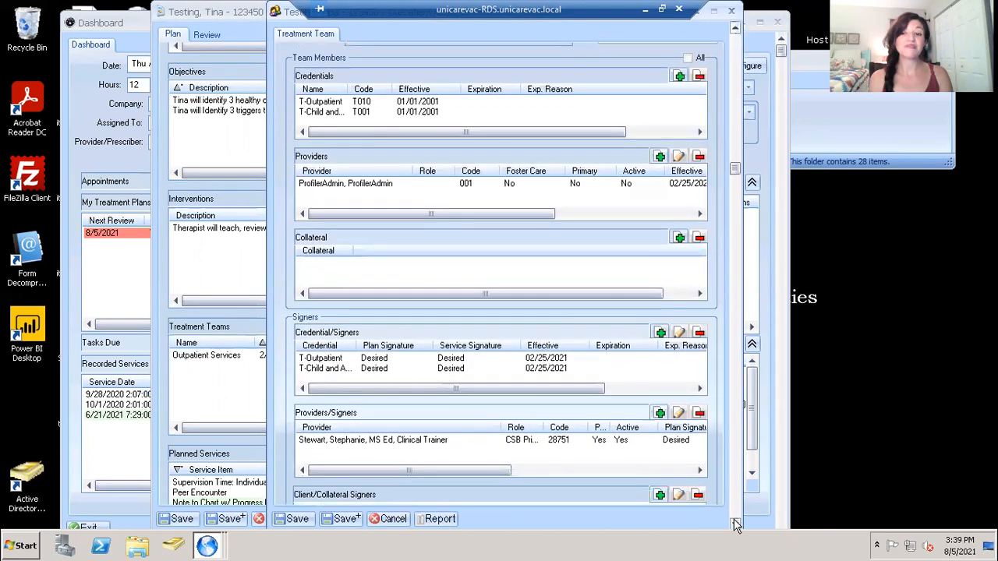
pyautogui.click(735, 524)
pyautogui.click(735, 523)
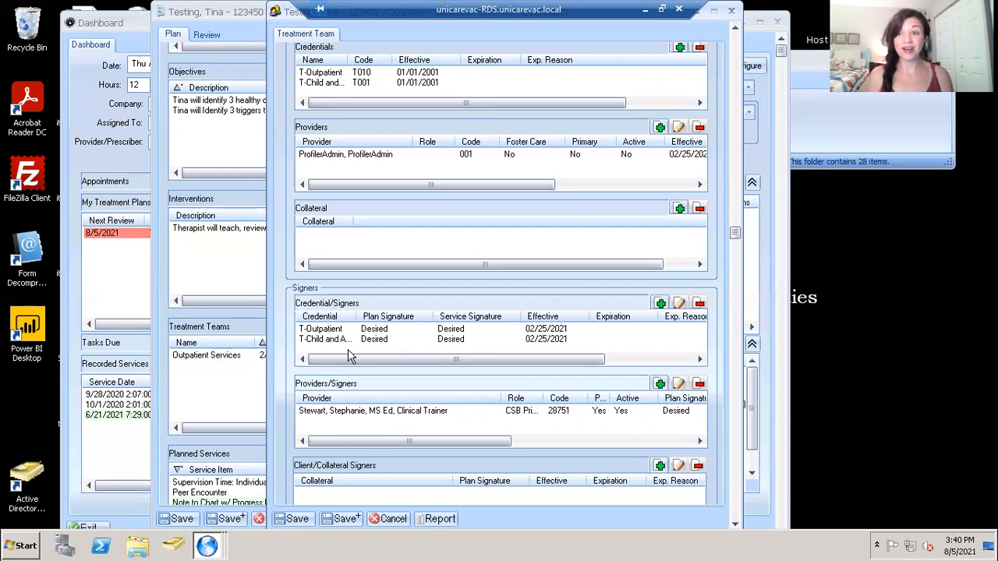
pyautogui.click(659, 383)
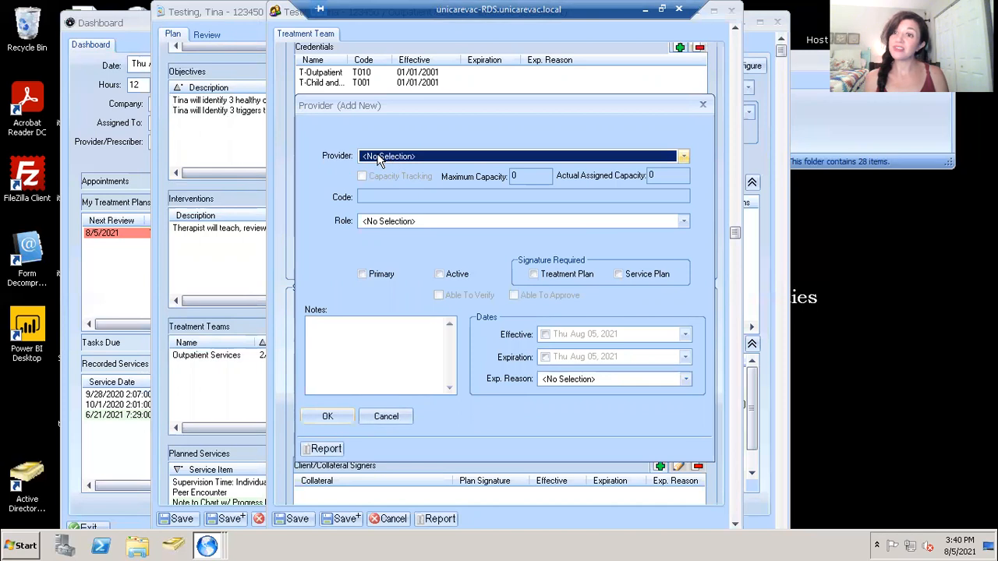
pyautogui.click(399, 222)
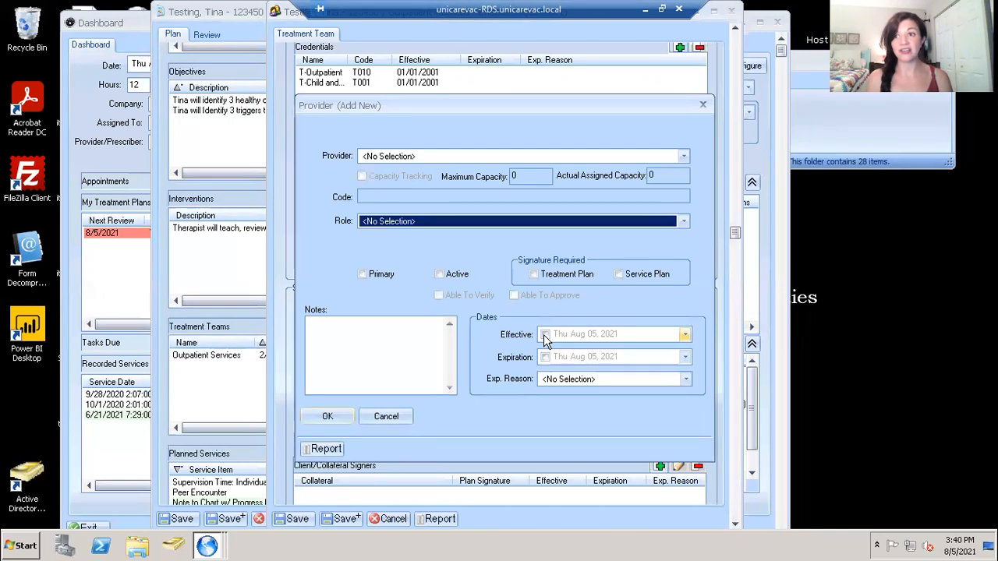
pyautogui.click(389, 420)
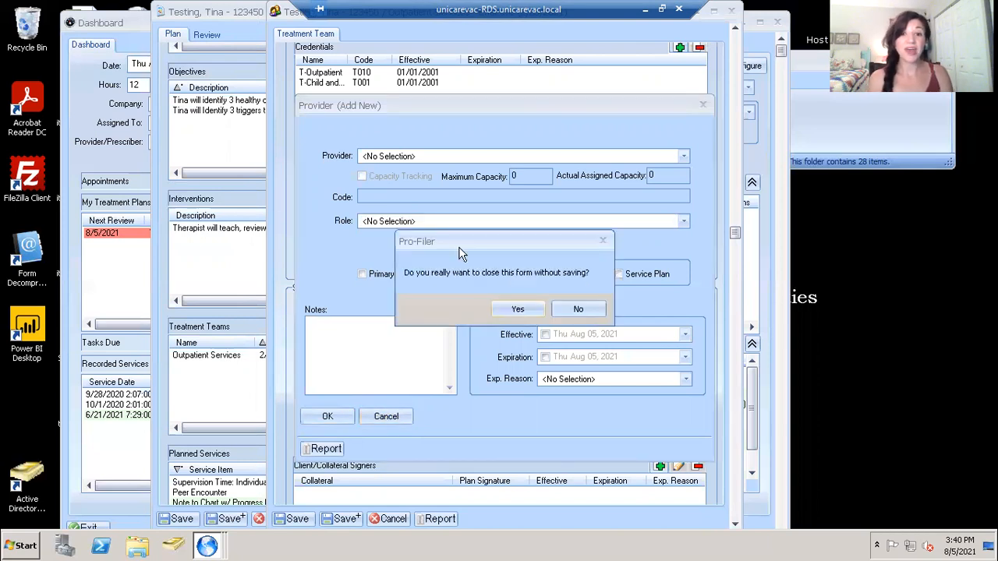
pyautogui.click(522, 311)
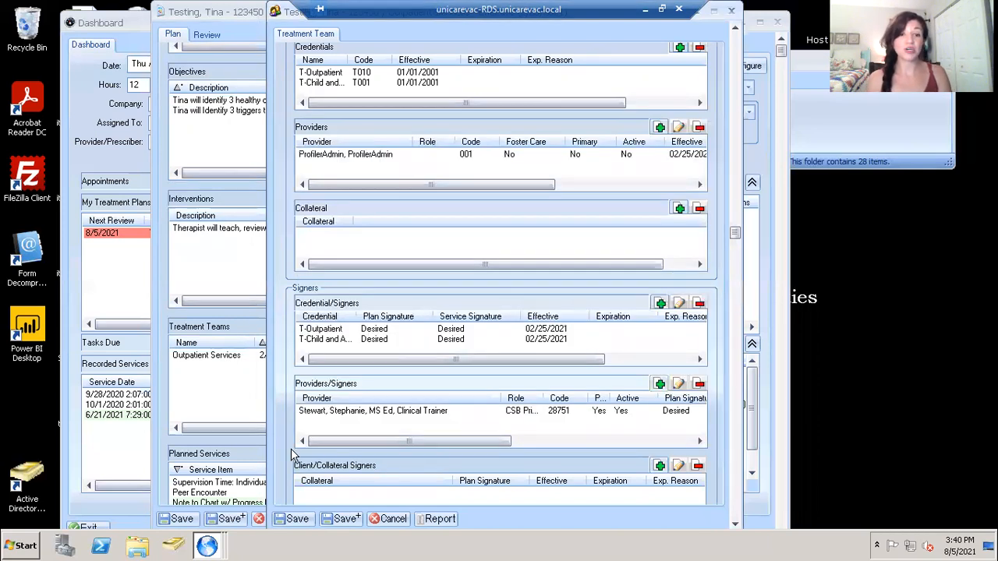
# Save the treatment team and start a new review activity for the treatment plan.
pyautogui.click(296, 520)
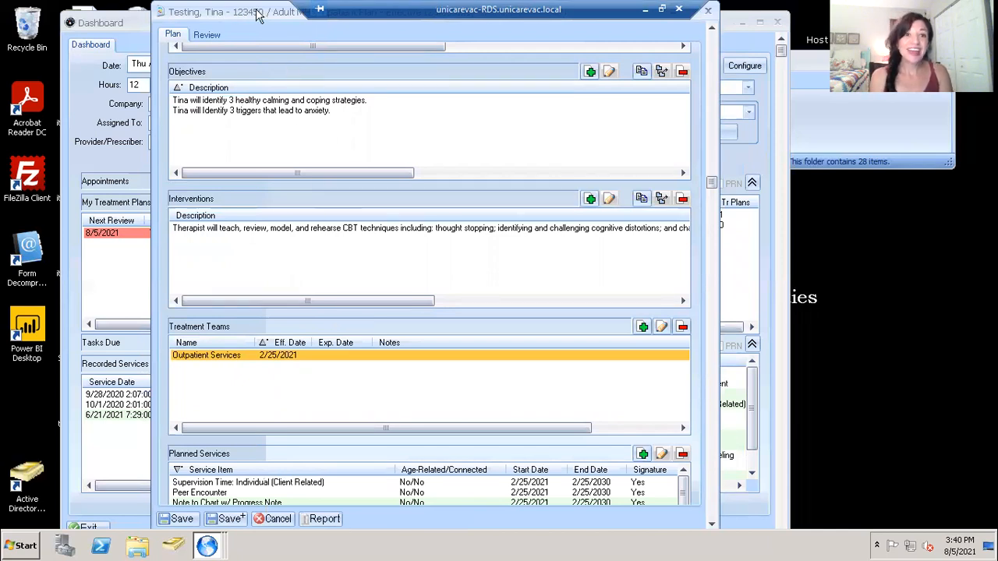
pyautogui.moveTo(257, 15); pyautogui.dragTo(361, 12)
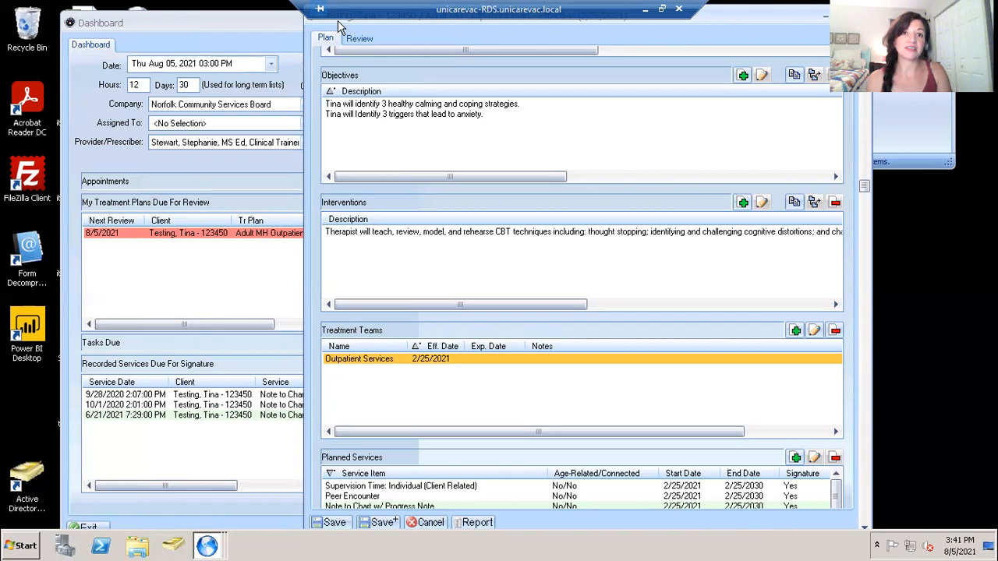
pyautogui.moveTo(337, 26); pyautogui.dragTo(242, 14)
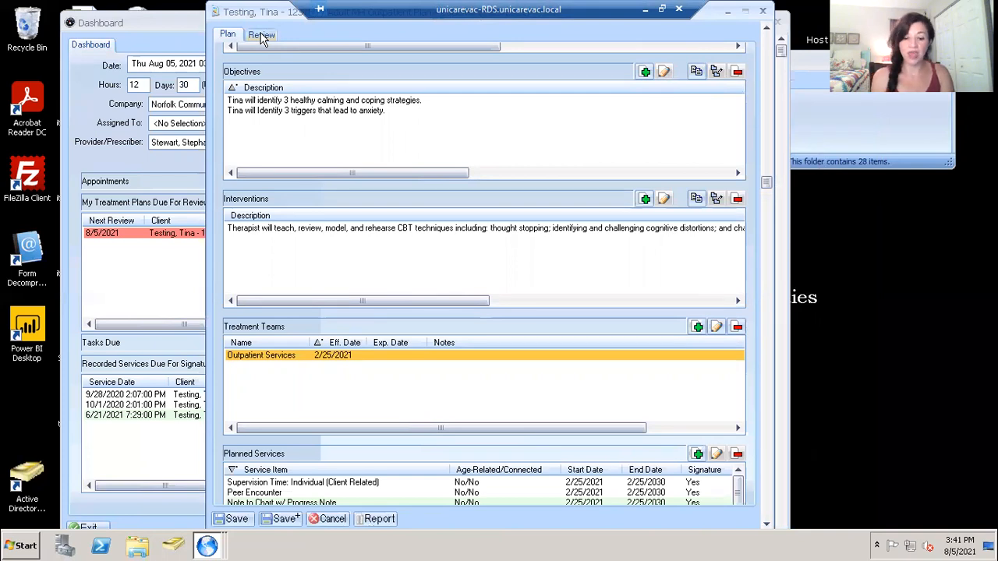
pyautogui.click(262, 37)
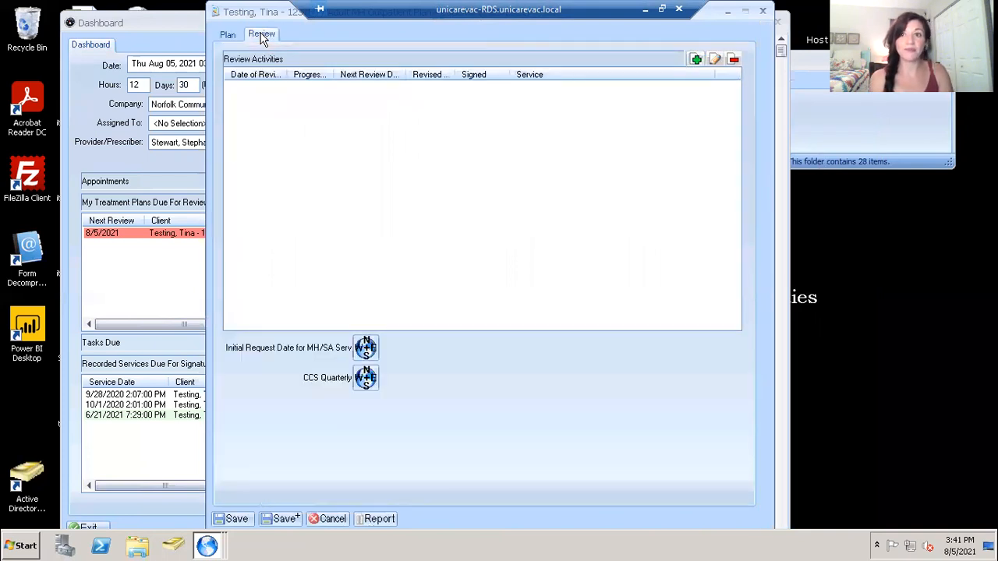
pyautogui.moveTo(254, 16); pyautogui.dragTo(223, 32)
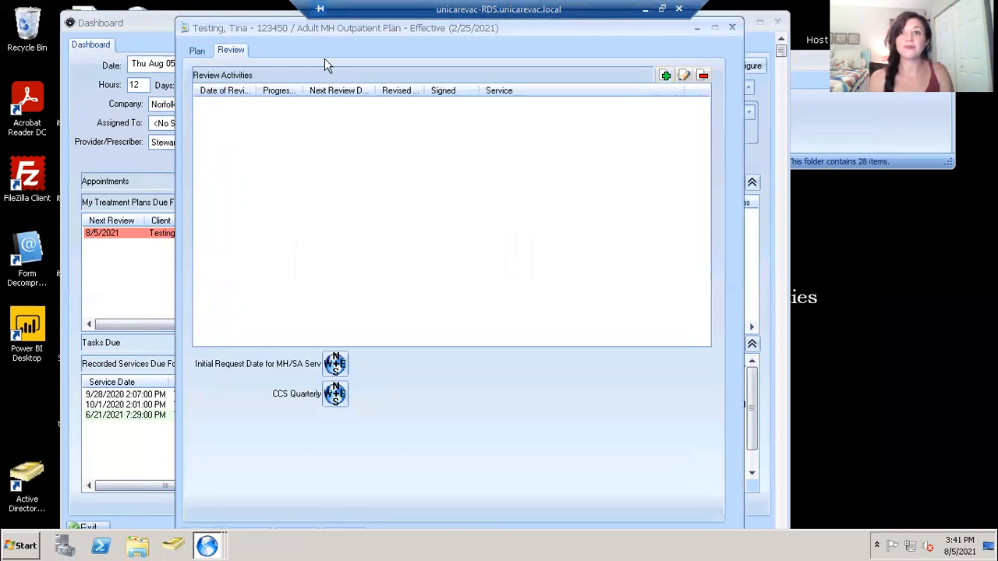
pyautogui.click(663, 77)
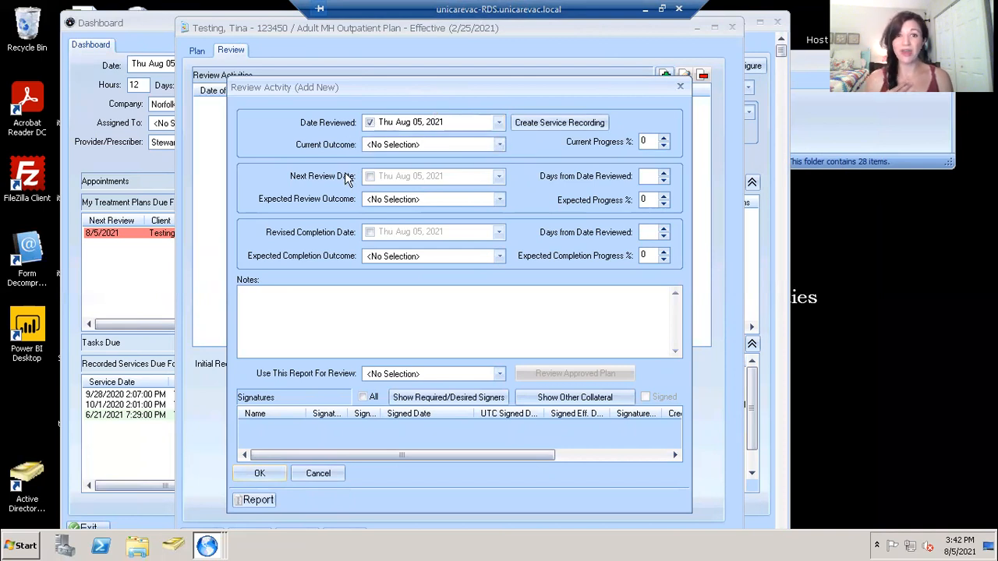
# Enable the review activity's next review date and set it to 85 days from the date reviewed.
pyautogui.click(370, 176)
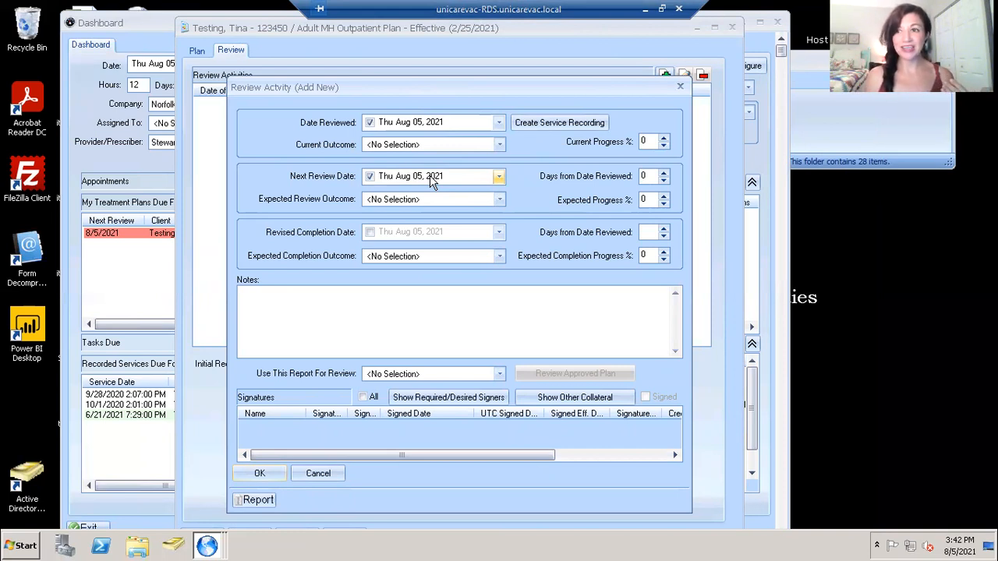
pyautogui.click(496, 178)
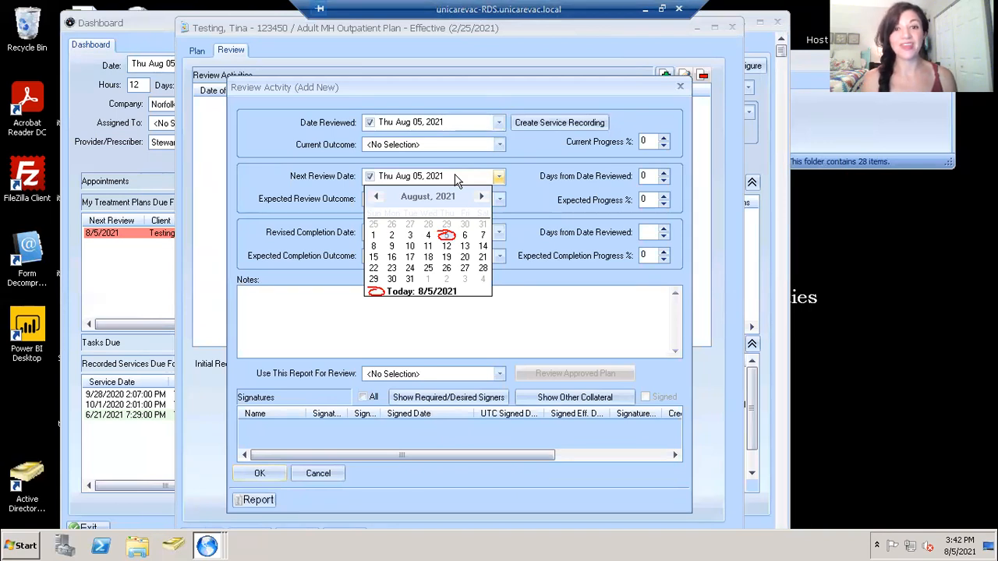
pyautogui.click(457, 180)
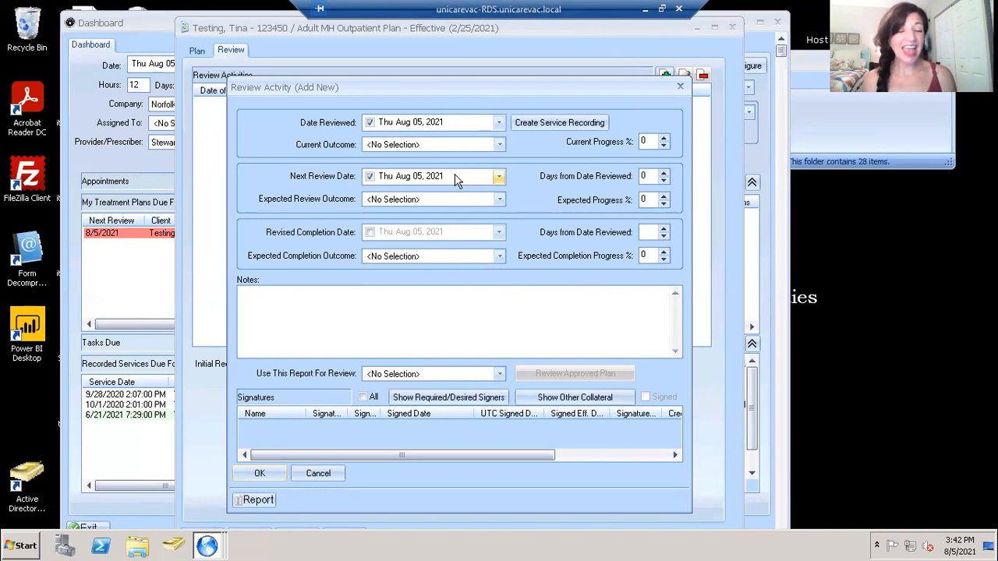
pyautogui.click(643, 177)
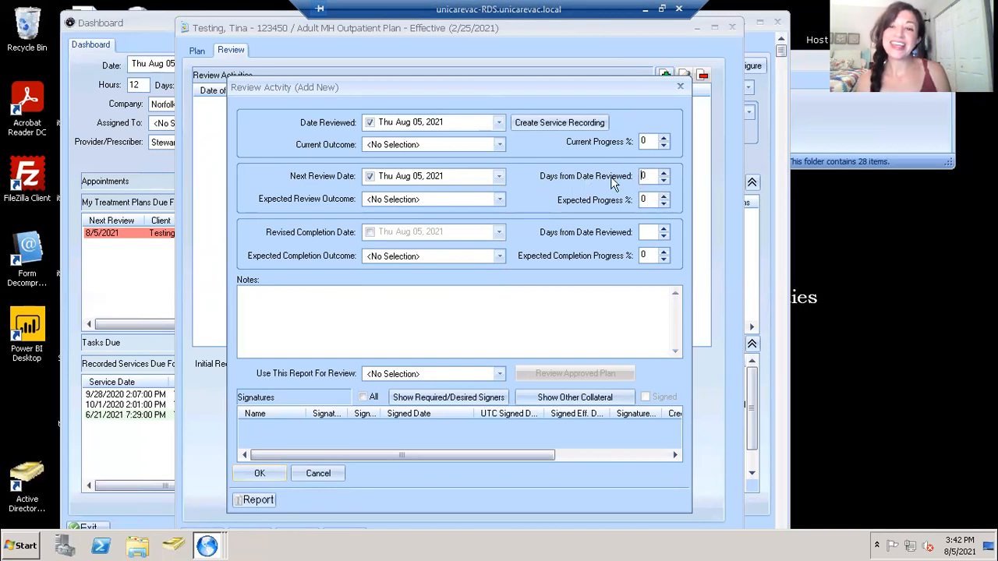
pyautogui.write('9')
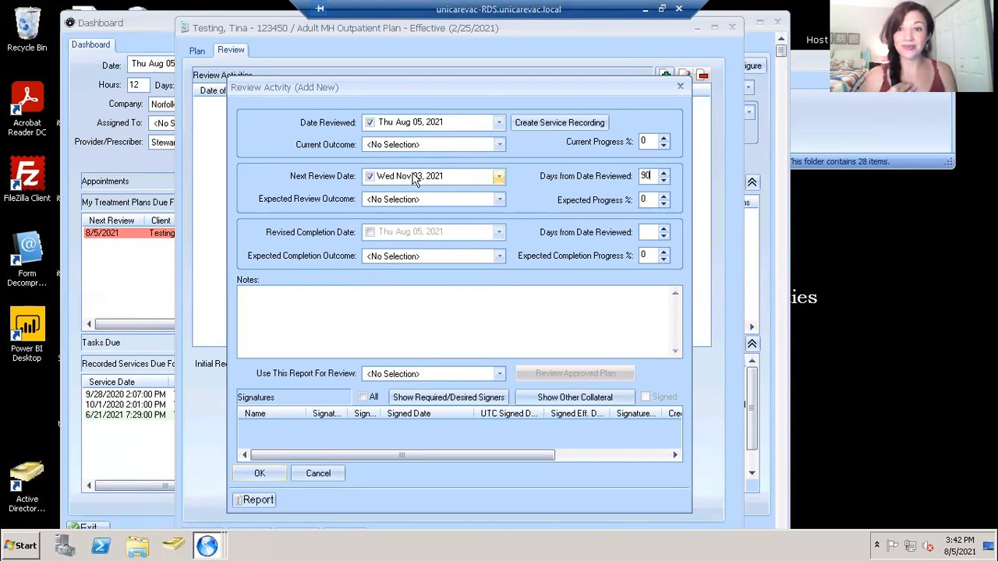
pyautogui.moveTo(654, 176); pyautogui.dragTo(635, 178)
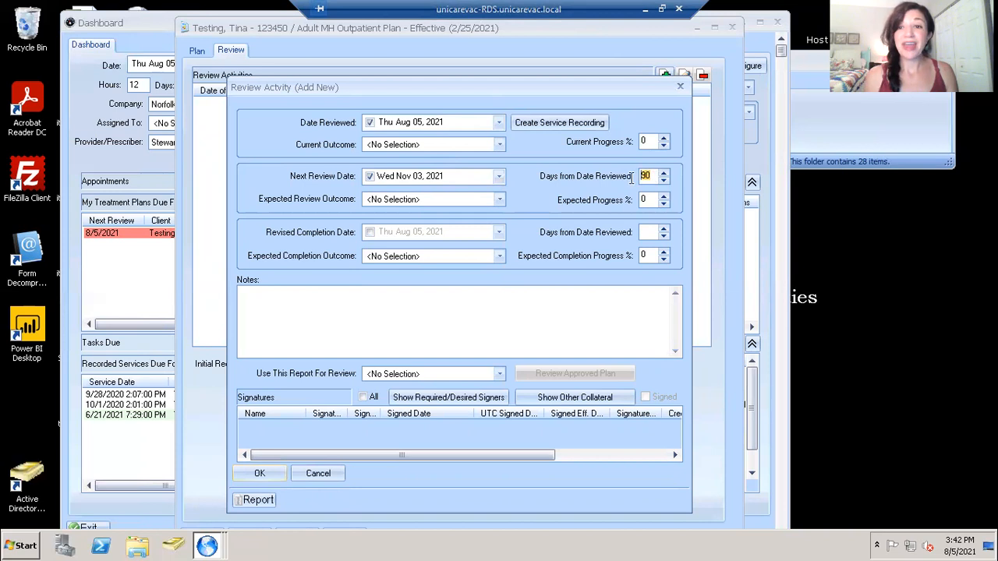
pyautogui.write('85')
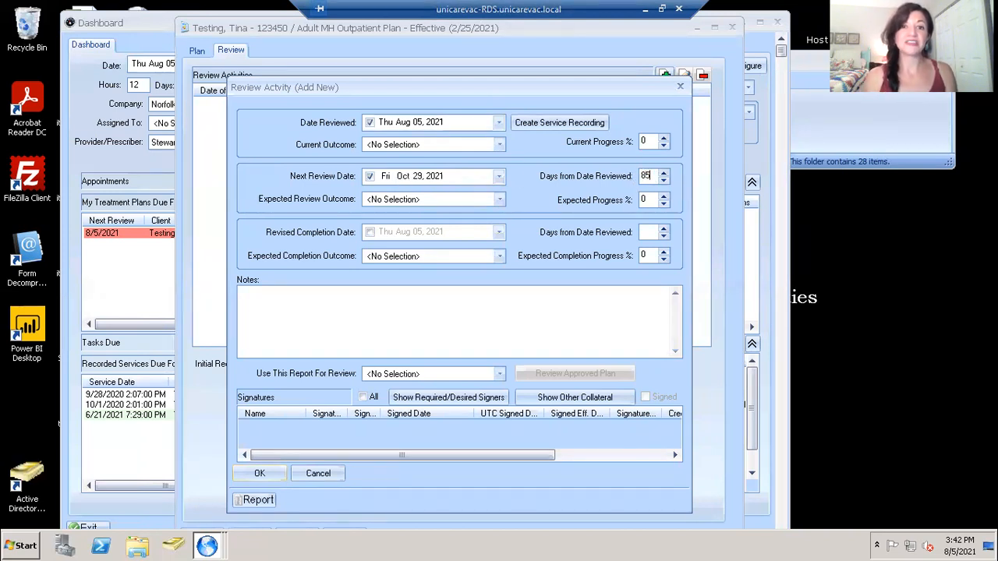
pyautogui.click(472, 178)
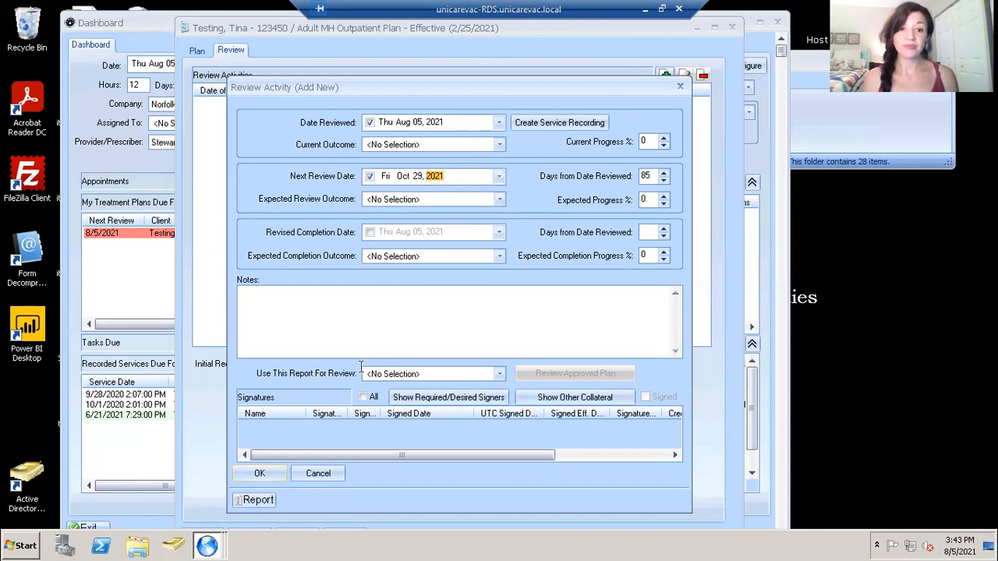
# Show all required and desired signers, sign the first entry with effective date Aug 05, 2021, and accept the review activity.
pyautogui.click(362, 398)
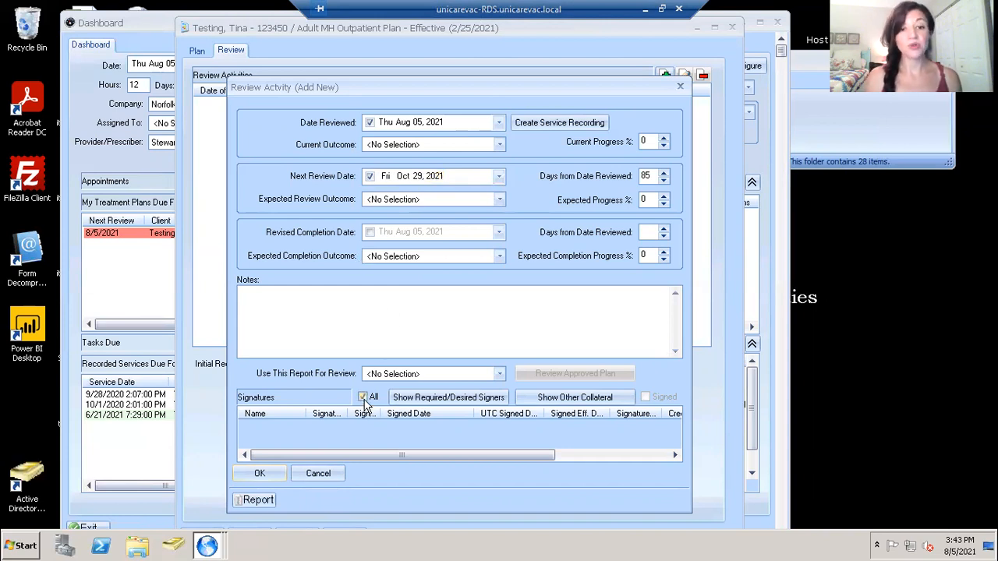
pyautogui.click(416, 402)
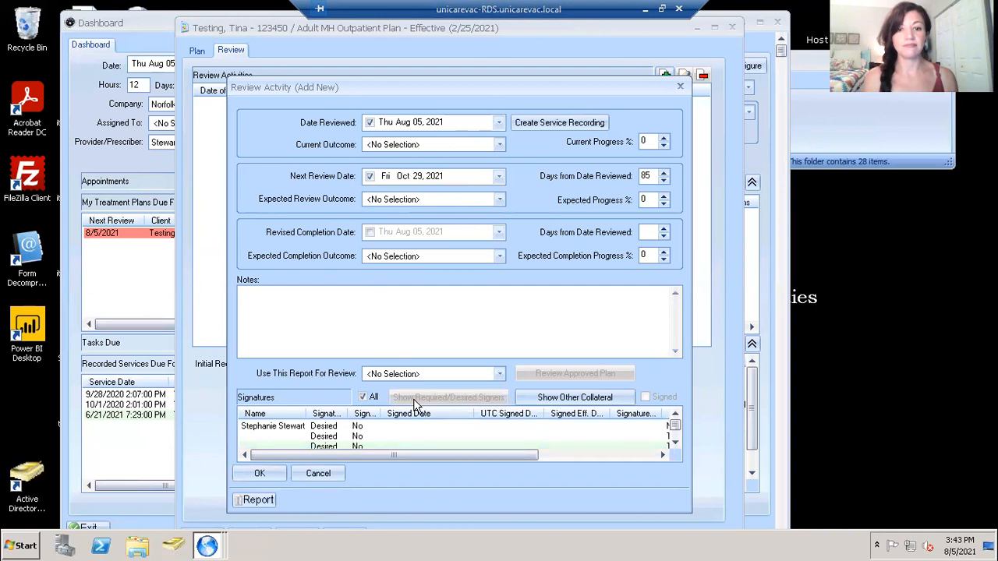
pyautogui.moveTo(339, 431)
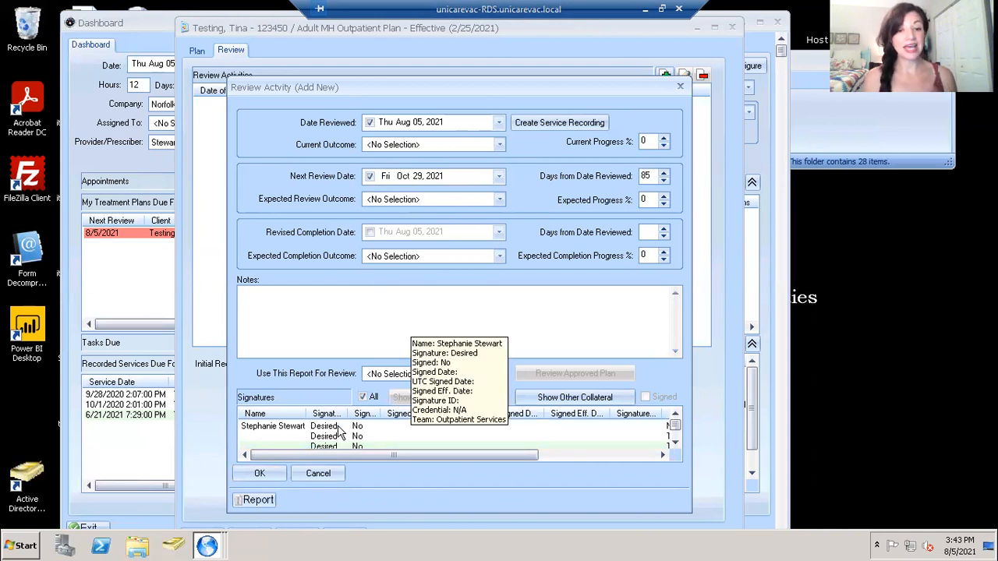
pyautogui.doubleClick(329, 429)
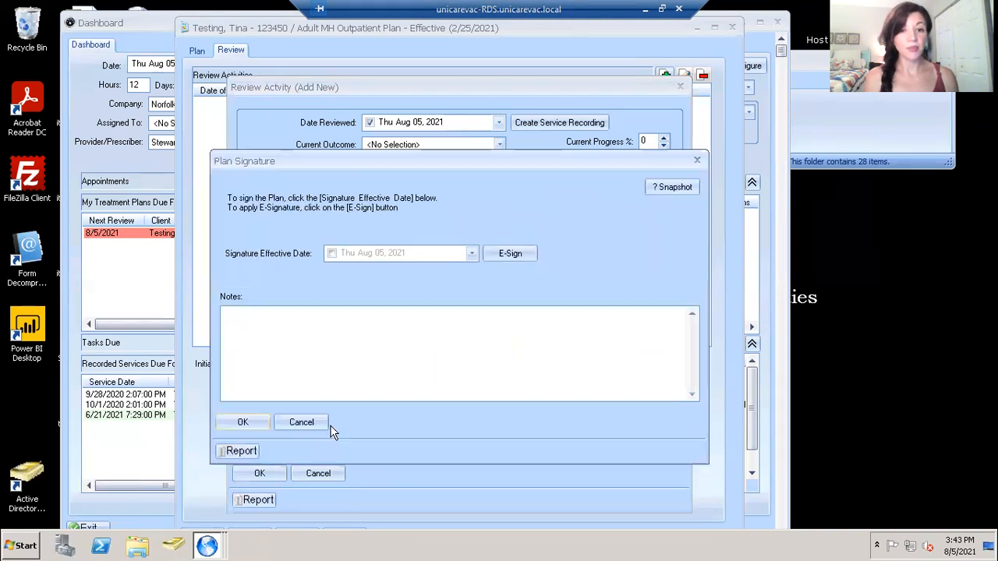
pyautogui.click(333, 251)
pyautogui.click(261, 425)
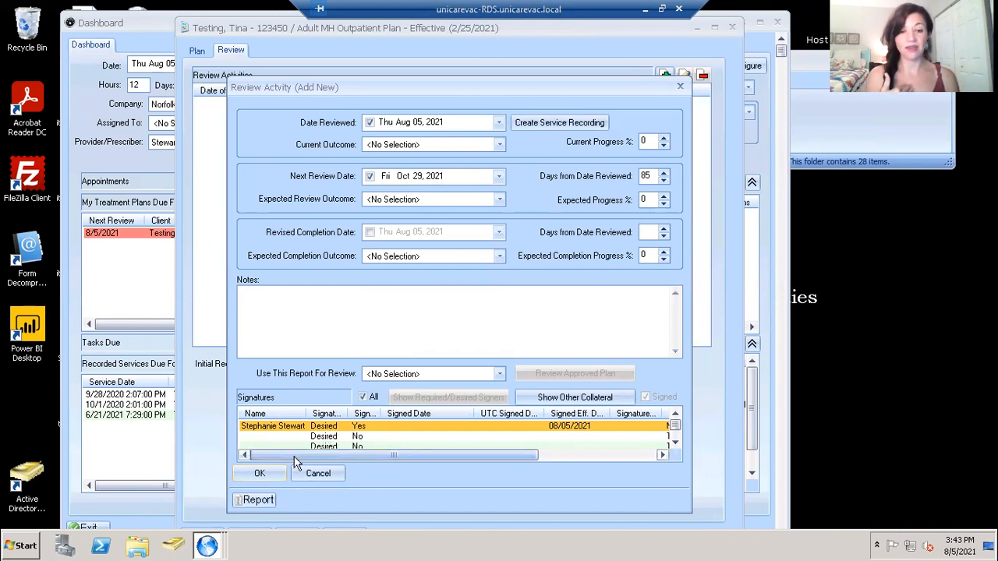
pyautogui.click(260, 473)
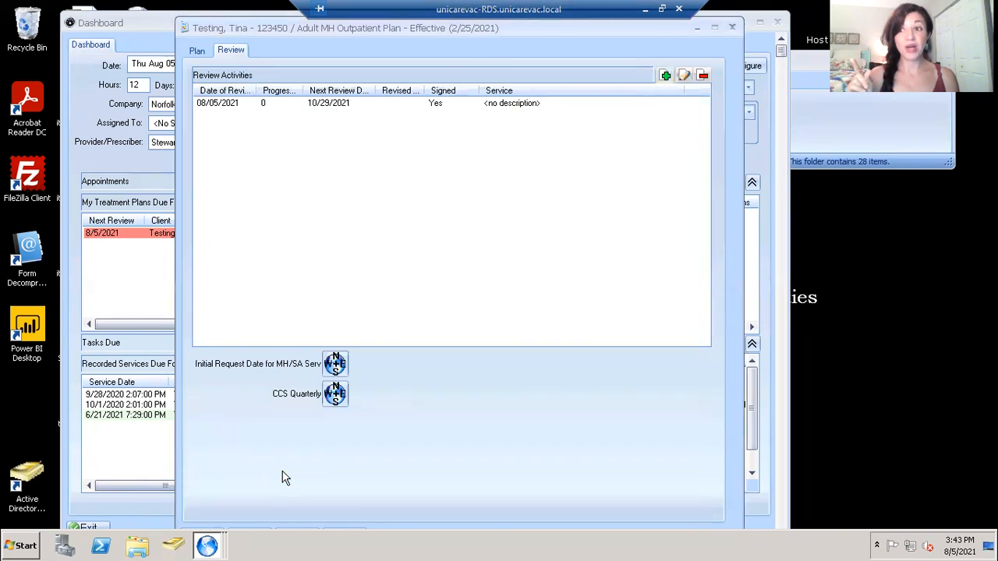
# Save the treatment plan and refresh the dashboard.
pyautogui.moveTo(218, 28); pyautogui.dragTo(191, 14)
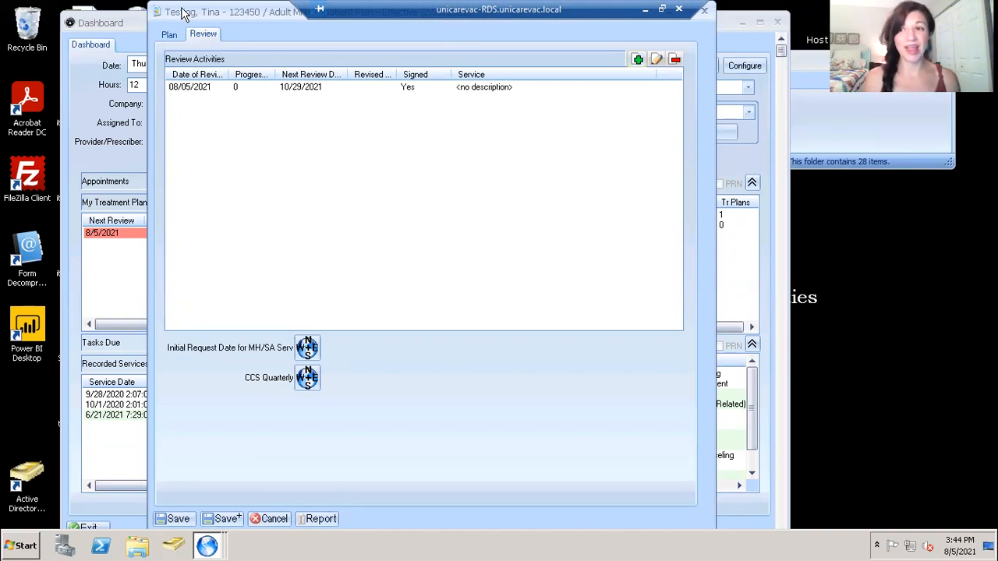
pyautogui.click(182, 518)
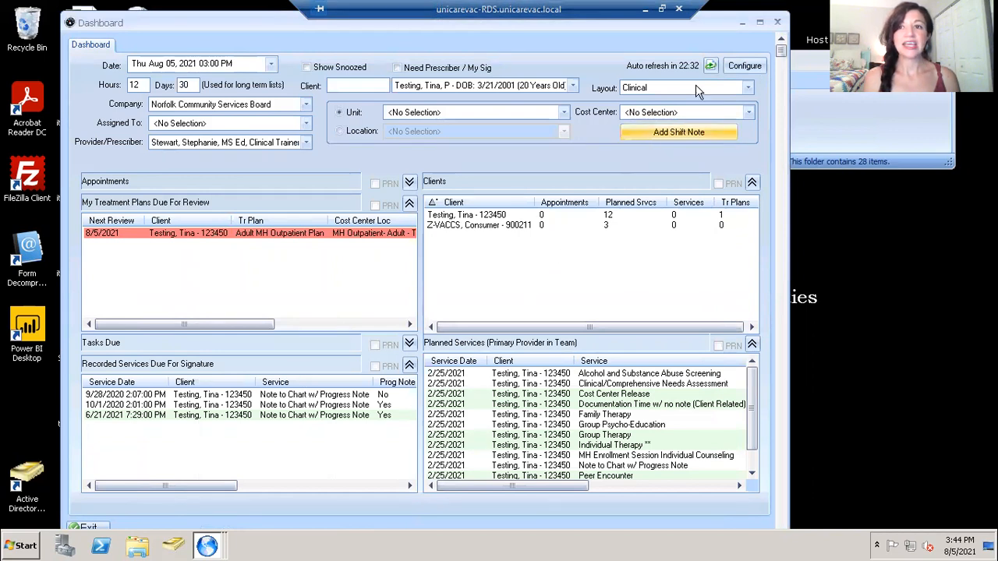
pyautogui.click(710, 67)
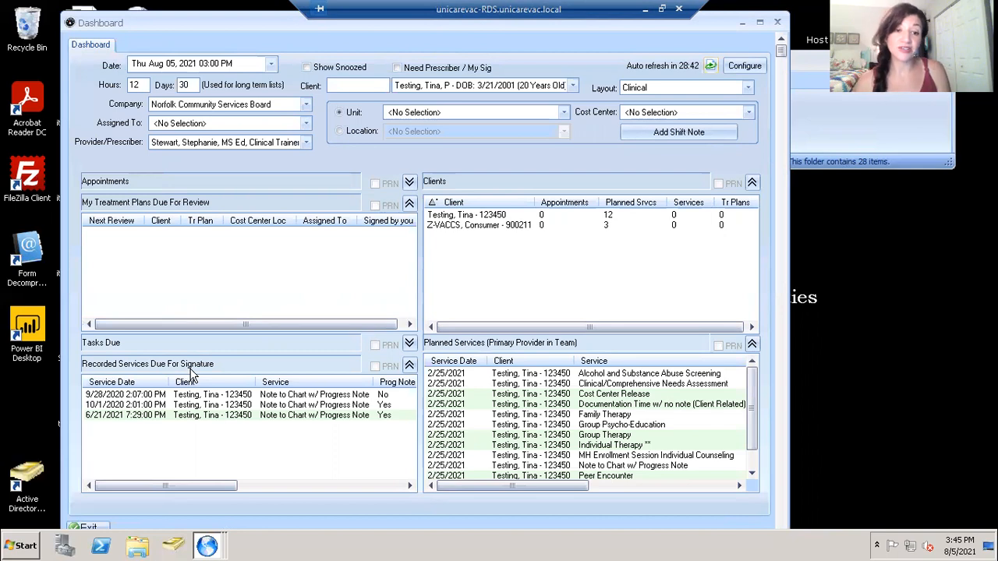
# Open the 9/28/2020 recorded service due for signature to examine its clinical signature section, and close it without saving.
pyautogui.moveTo(209, 397)
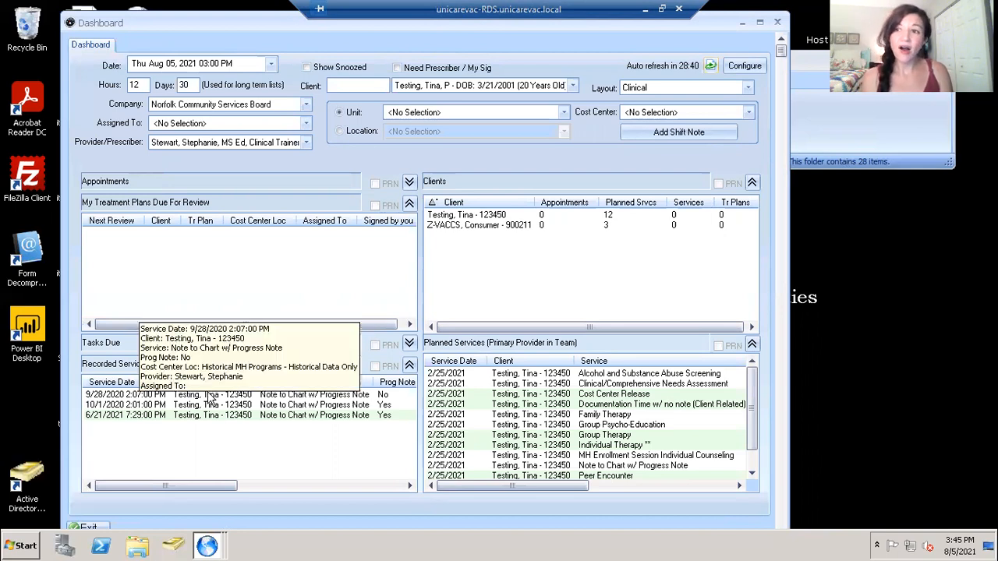
pyautogui.doubleClick(208, 395)
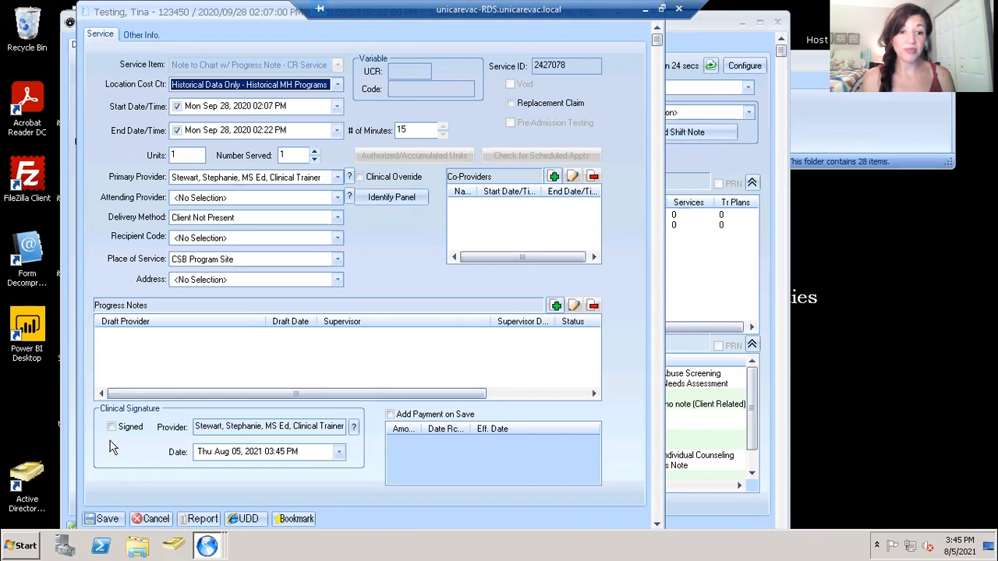
pyautogui.click(155, 519)
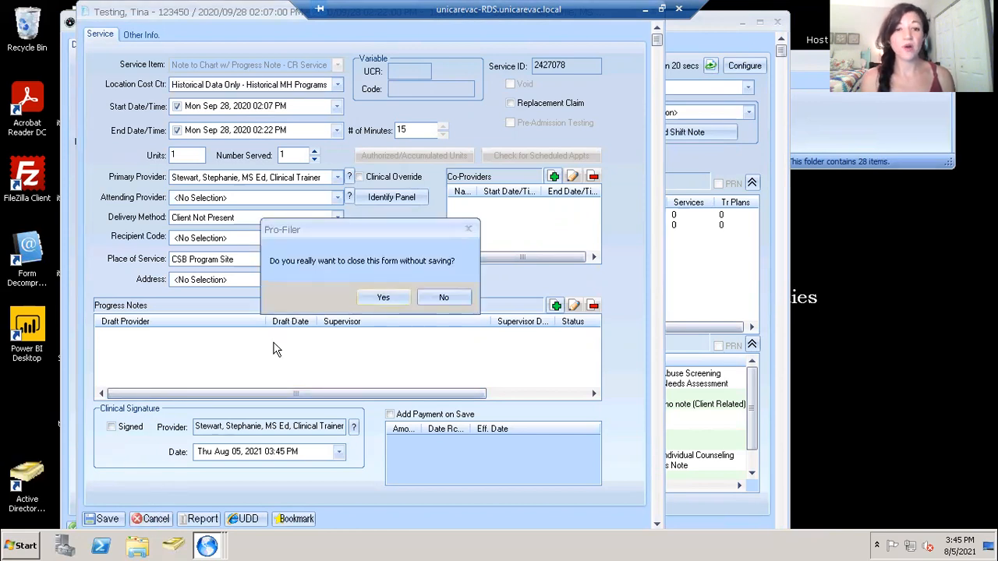
pyautogui.click(393, 296)
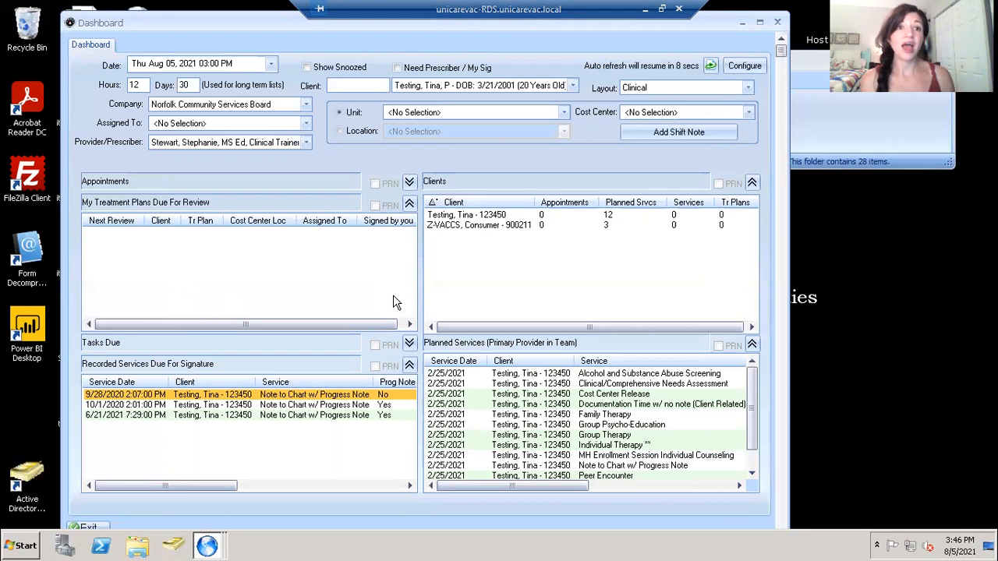
# Maximize the Dashboard window.
pyautogui.doubleClick(254, 19)
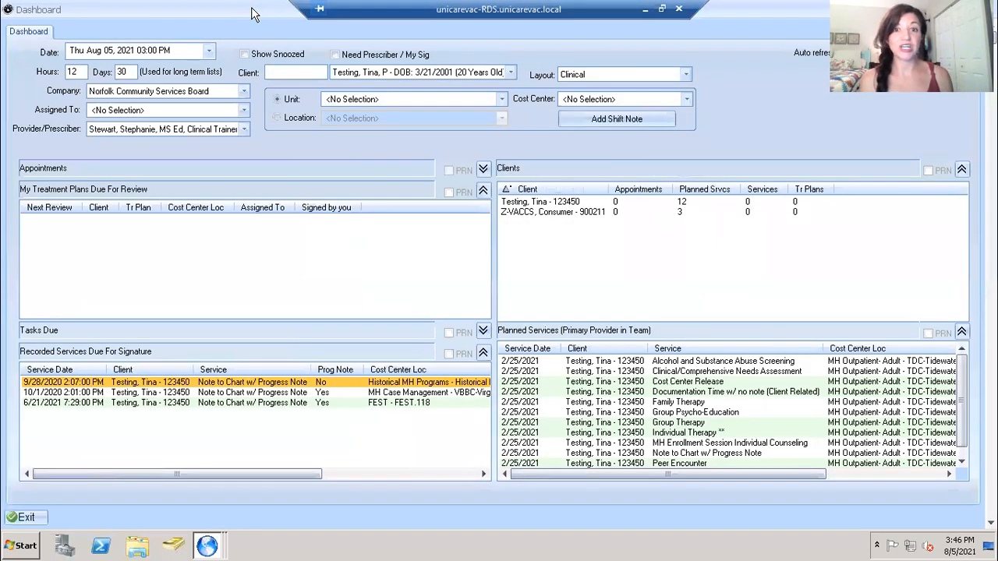
pyautogui.moveTo(228, 407)
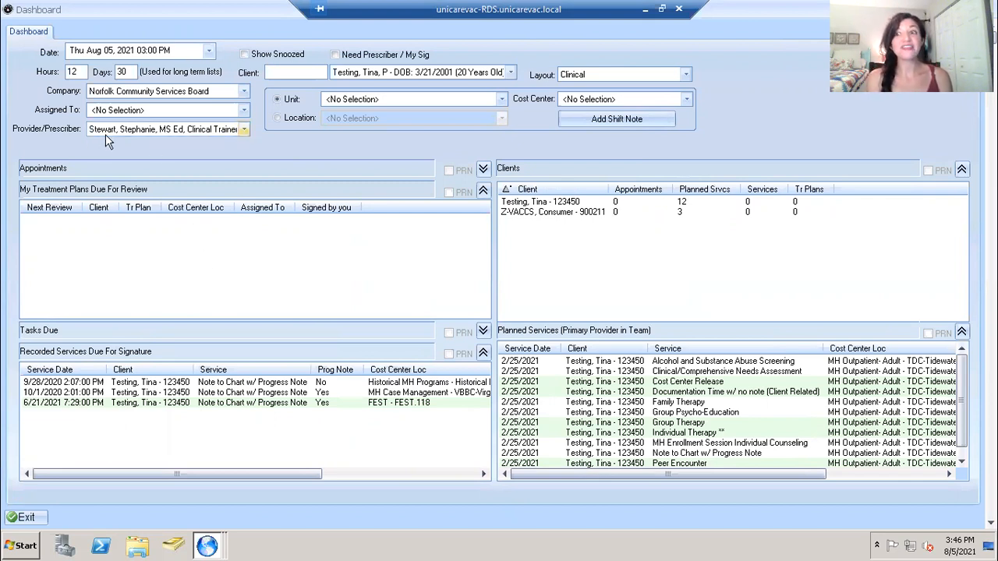
# Check the provider/prescriber selection without changing it, and open the list of summaries available for that provider.
pyautogui.moveTo(105, 134)
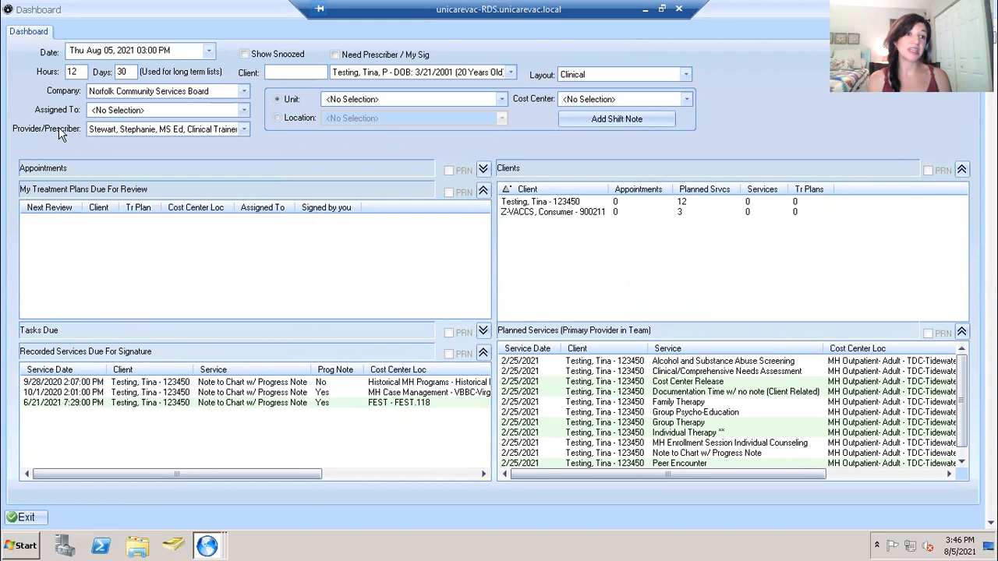
pyautogui.click(245, 131)
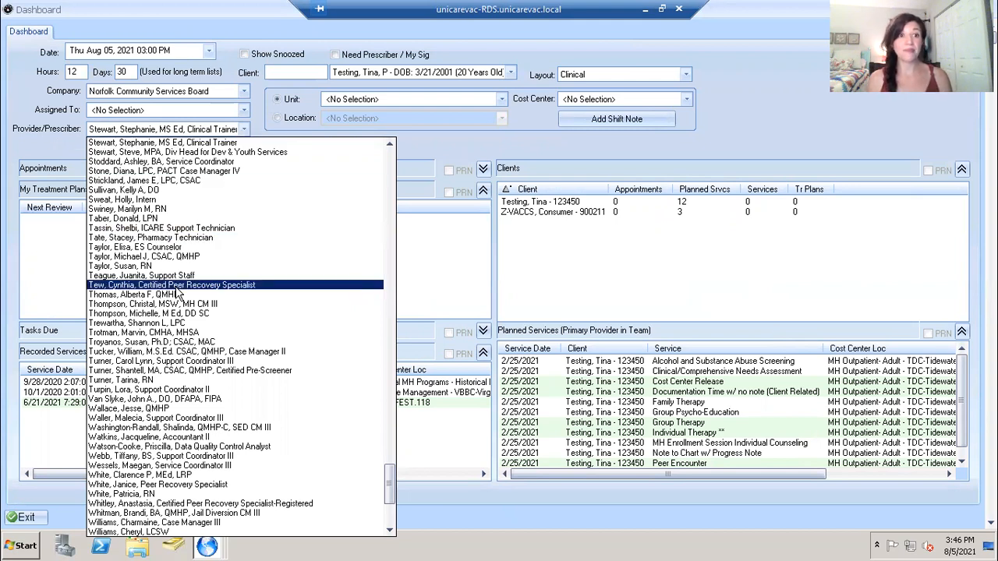
pyautogui.click(216, 130)
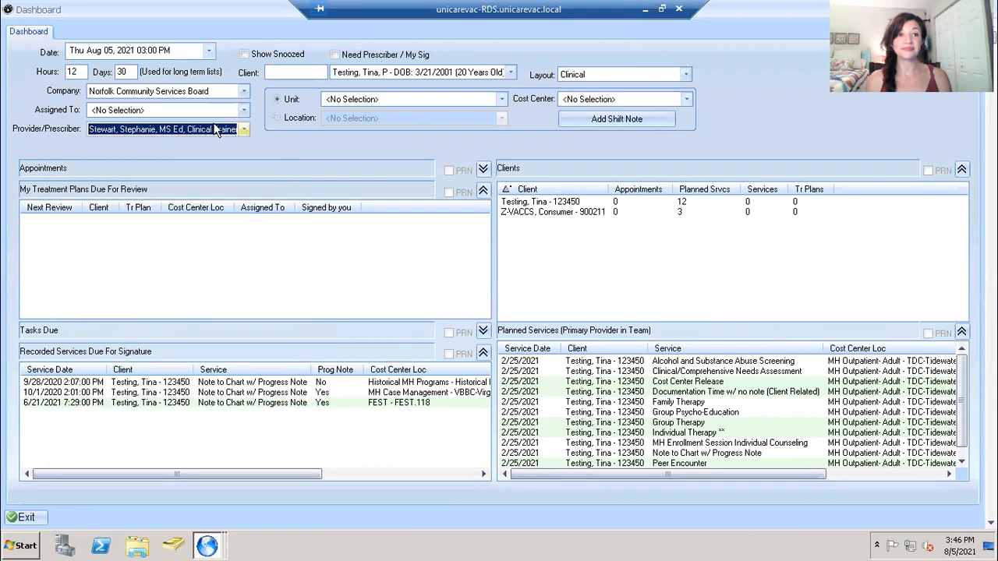
pyautogui.moveTo(224, 132)
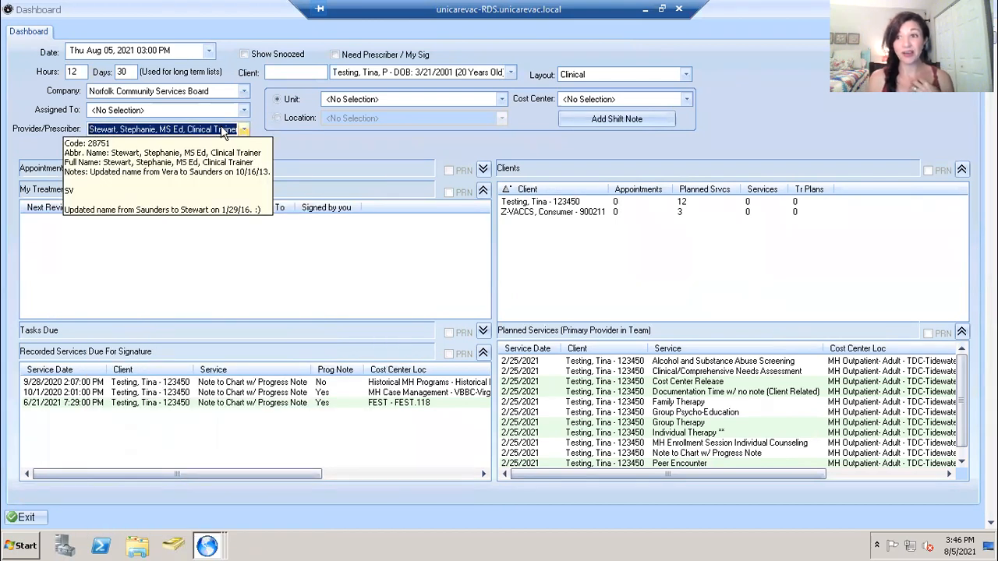
pyautogui.rightClick(220, 136)
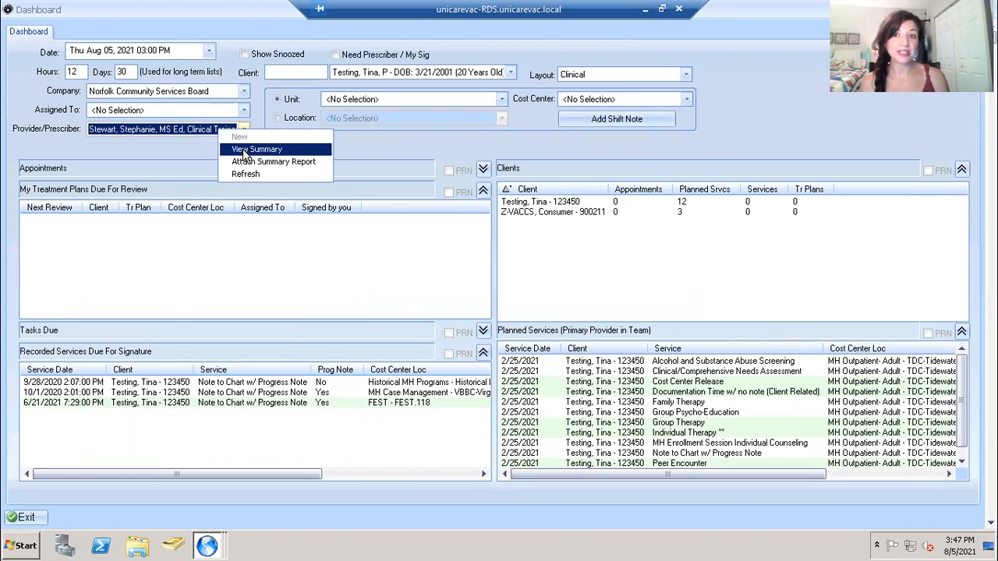
pyautogui.click(242, 151)
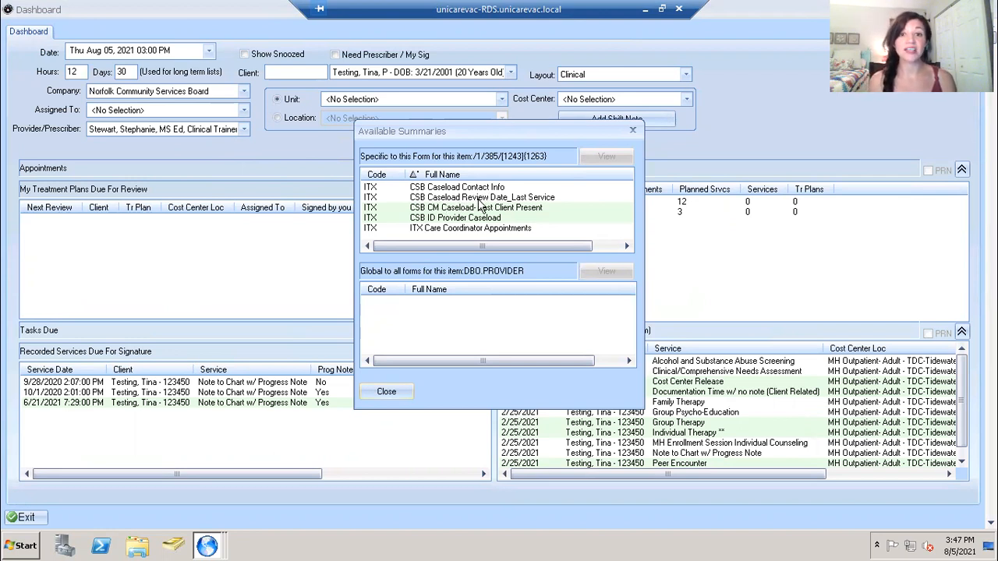
# Run the CSB Caseload Contact Info summary with start date 2021-8-5 and end date 2021-8-5.
pyautogui.click(456, 209)
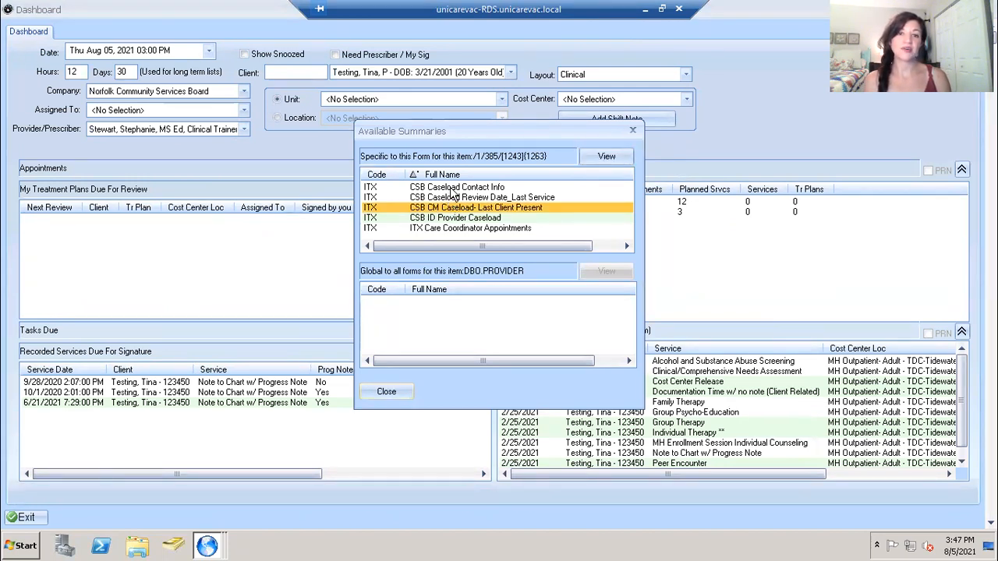
pyautogui.click(452, 188)
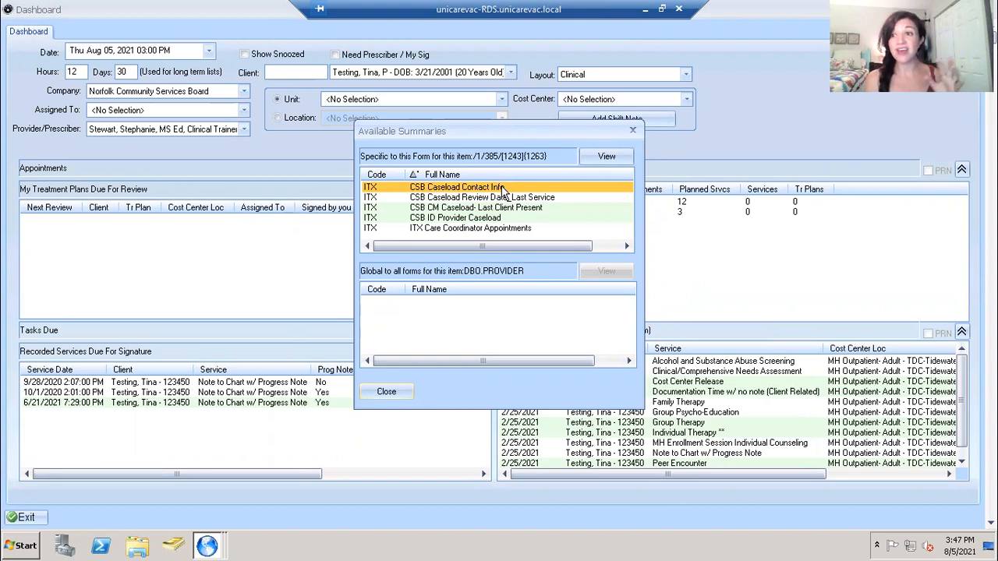
pyautogui.click(594, 153)
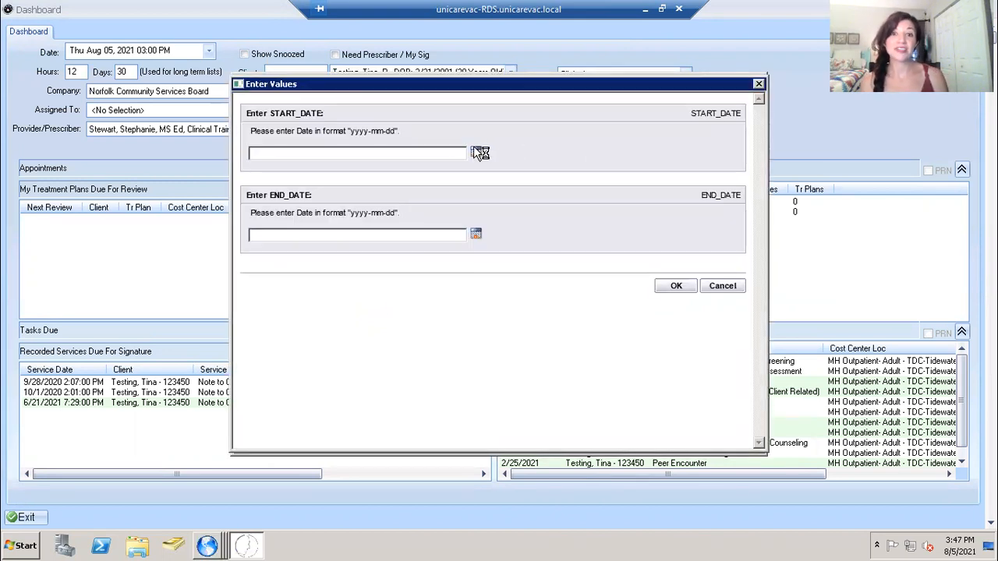
pyautogui.click(476, 153)
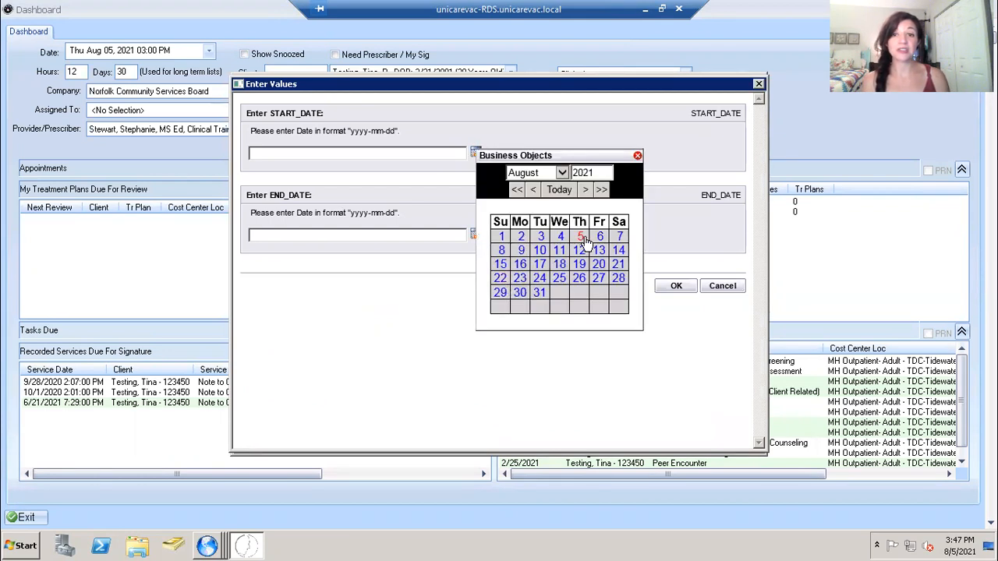
pyautogui.click(583, 238)
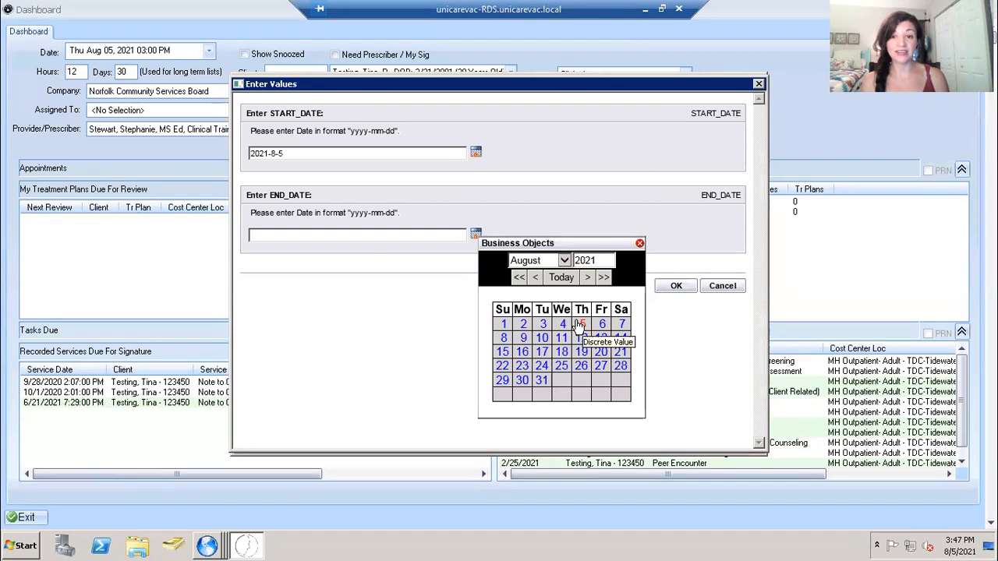
pyautogui.click(577, 327)
pyautogui.click(674, 287)
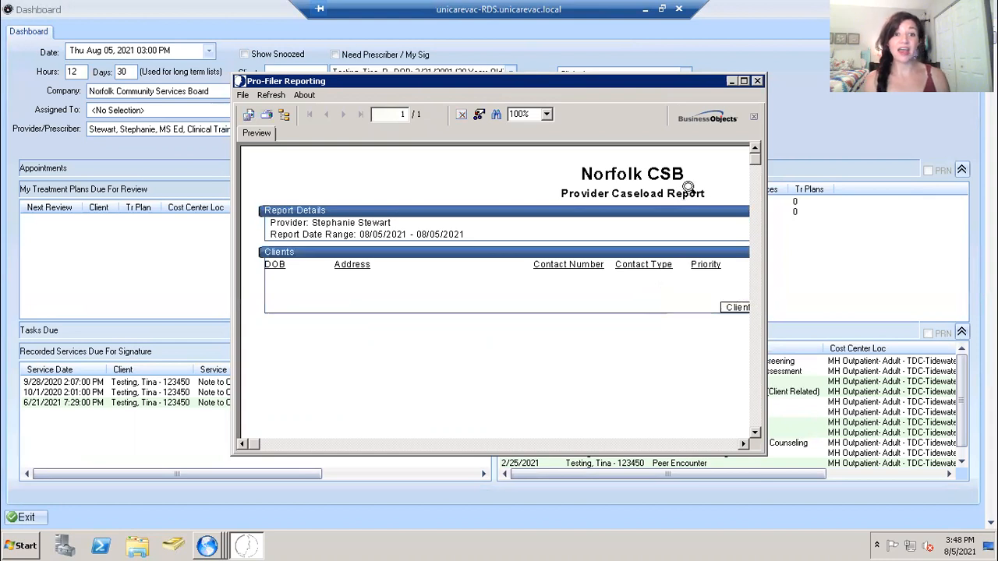
# Enlarge the Provider Caseload Report to examine its client contact columns, and close the report.
pyautogui.click(744, 81)
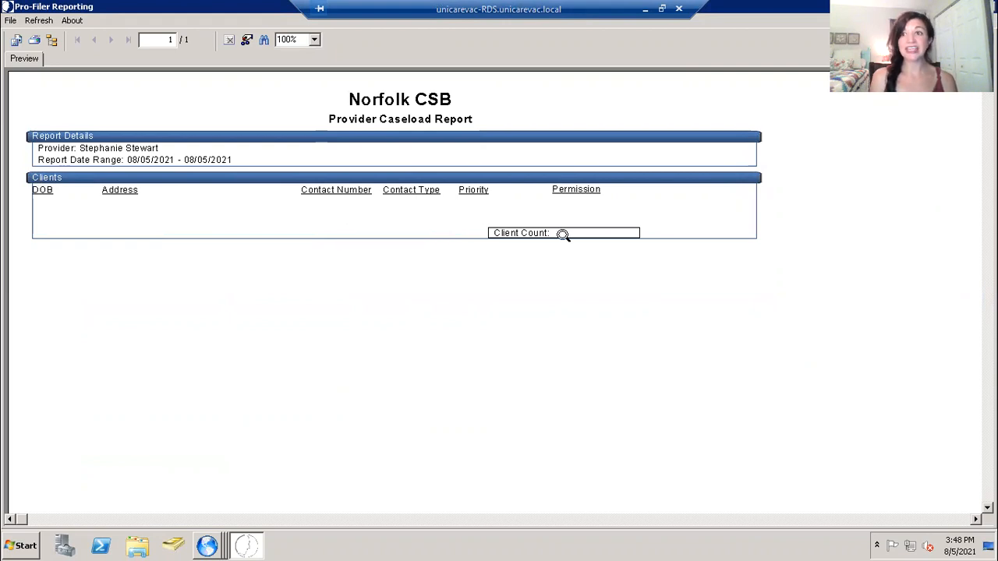
pyautogui.moveTo(241, 12); pyautogui.dragTo(255, 59)
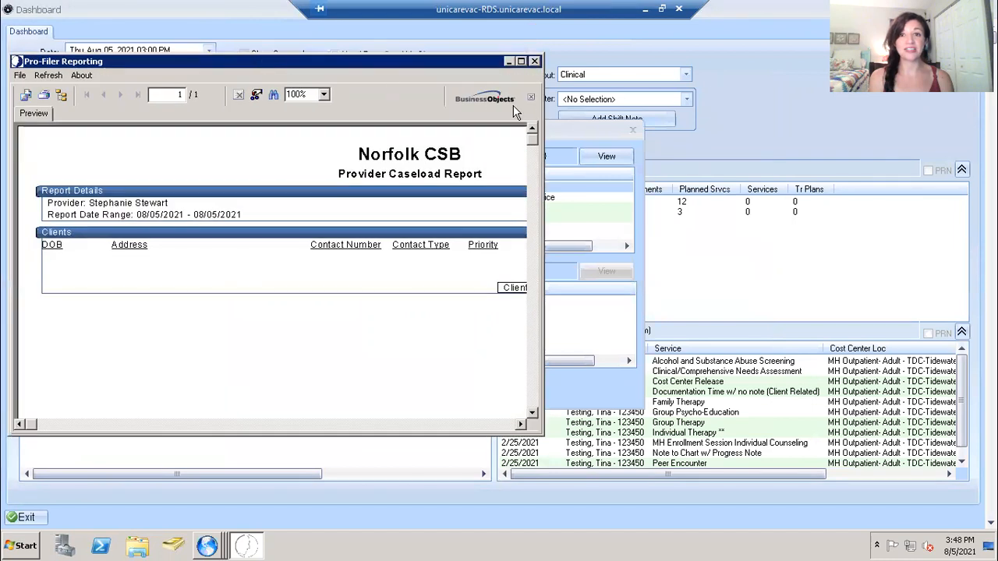
pyautogui.click(534, 62)
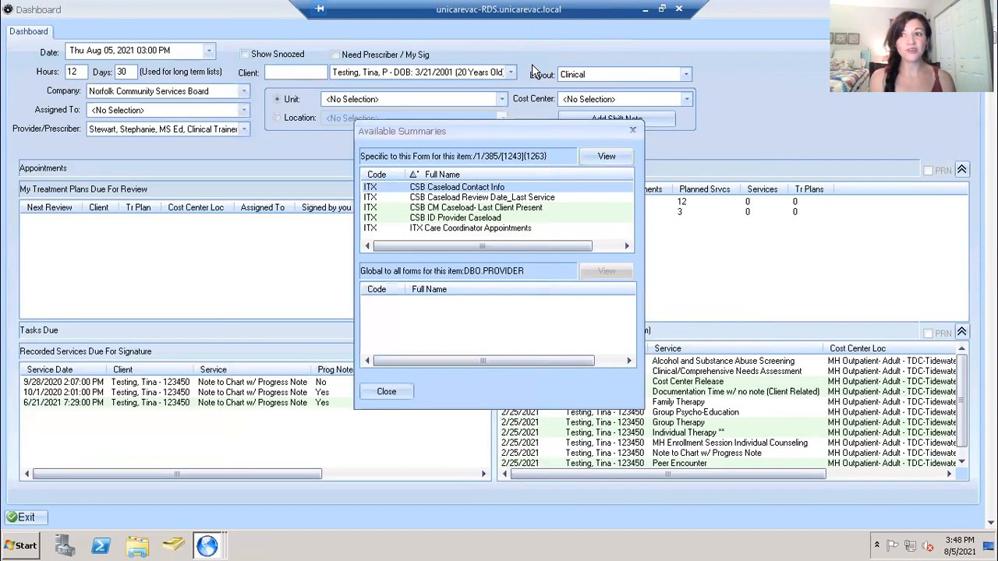
# Run the CSB CM Caseload- Last Client Present summary with start and end dates both set to 2021-8-5.
pyautogui.click(515, 209)
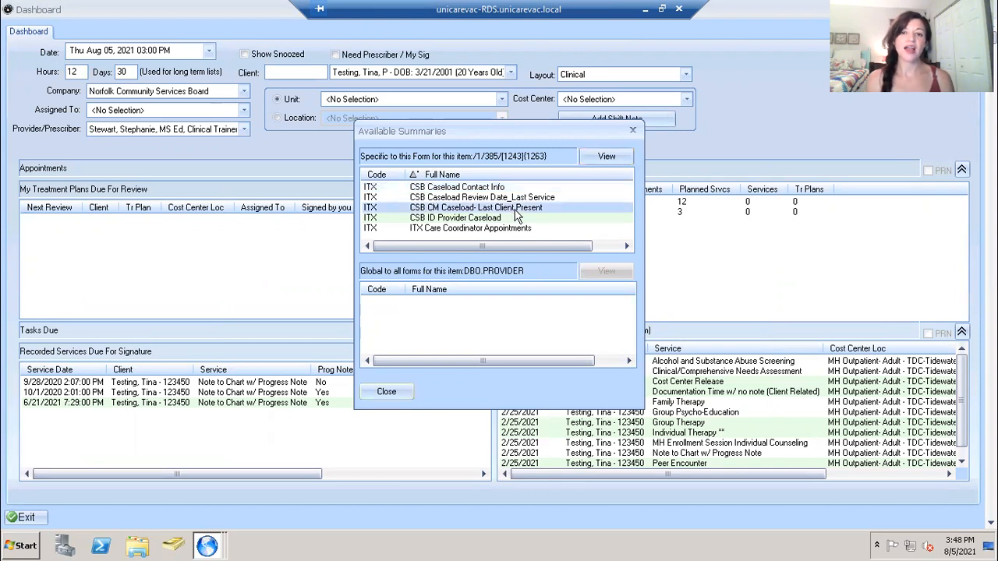
pyautogui.click(604, 158)
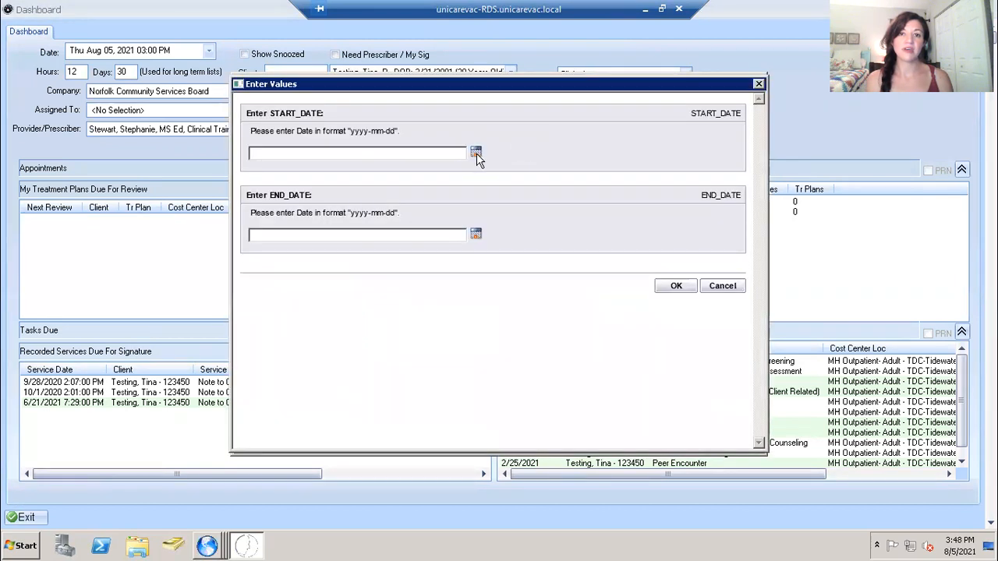
pyautogui.click(476, 152)
pyautogui.click(586, 244)
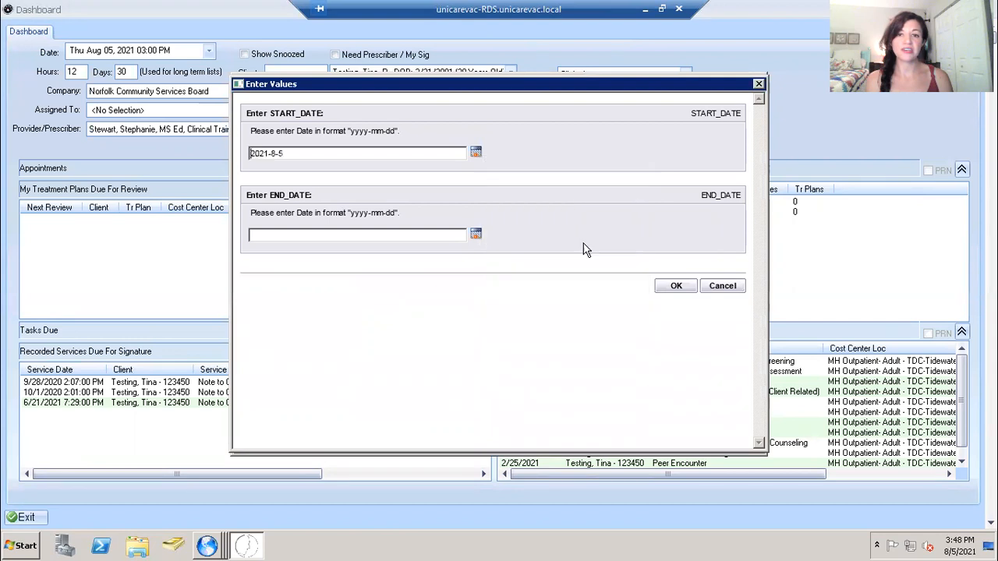
pyautogui.click(476, 237)
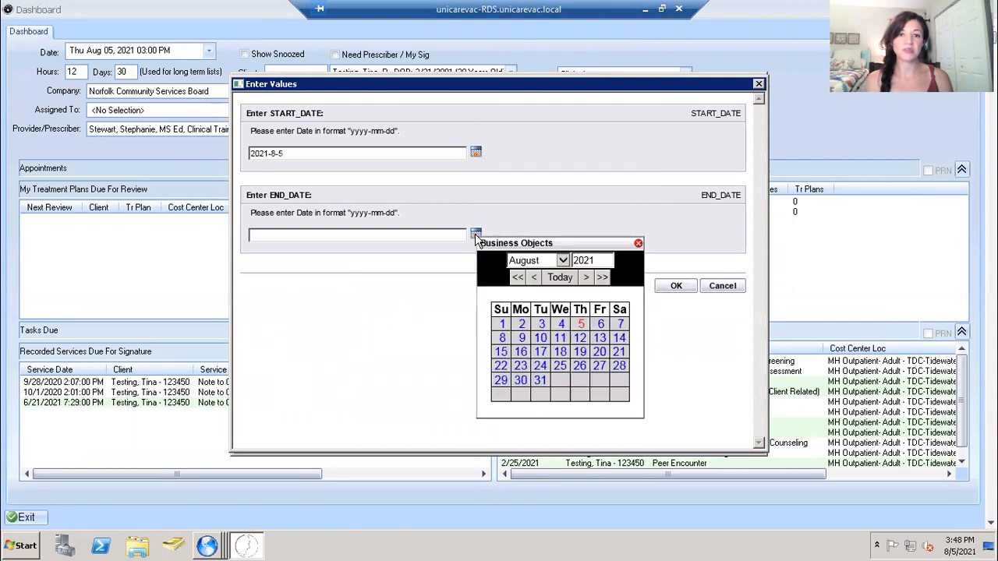
pyautogui.click(585, 328)
pyautogui.click(674, 287)
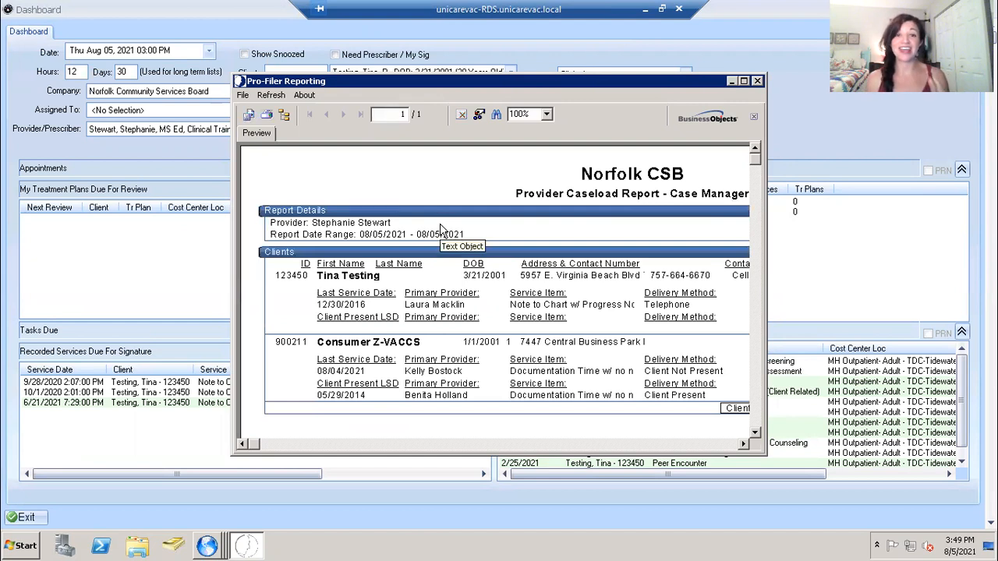
# Enlarge the case manager caseload report to examine each client's last service, treatment plan and review date, and close it.
pyautogui.doubleClick(676, 78)
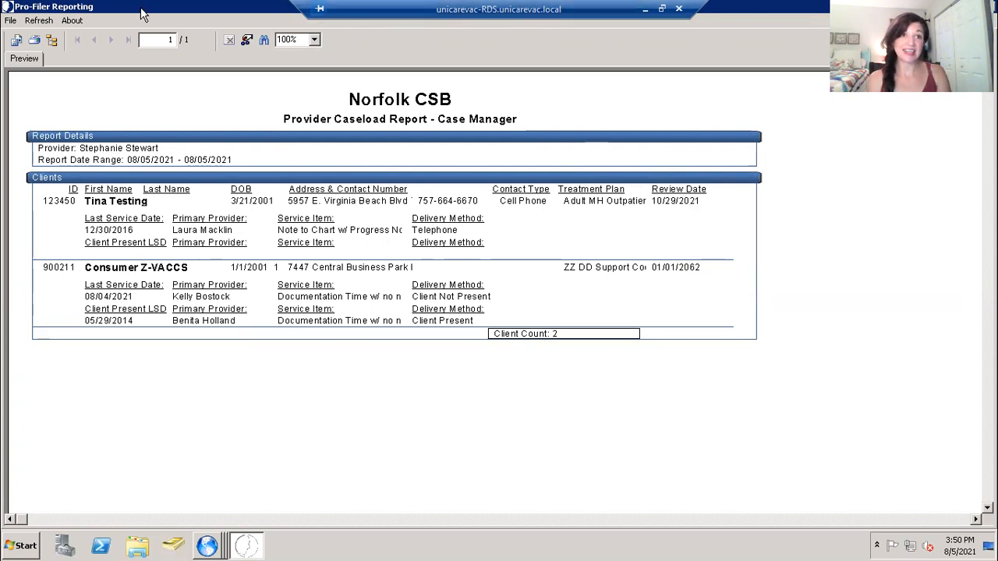
pyautogui.moveTo(153, 26); pyautogui.dragTo(211, 67)
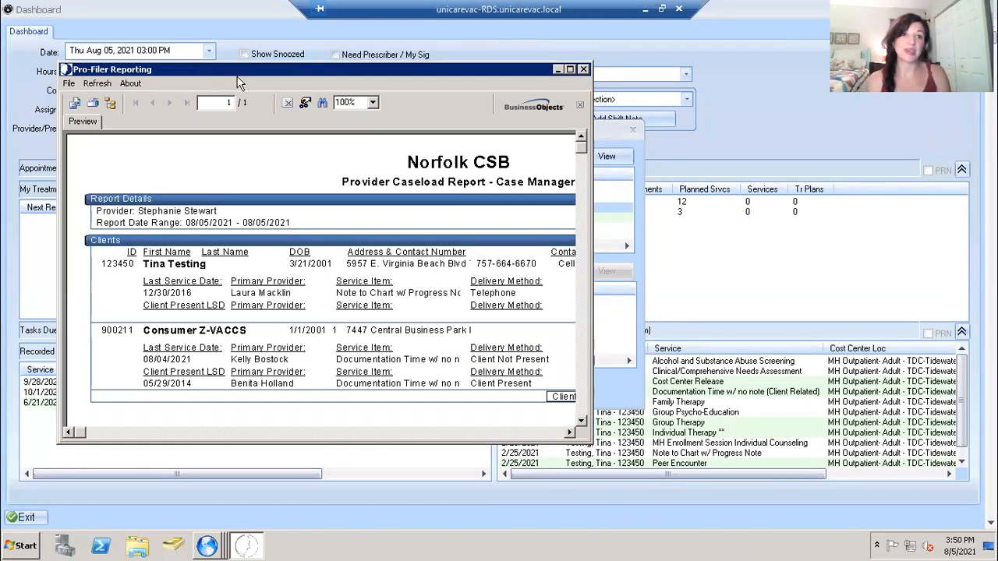
pyautogui.click(584, 71)
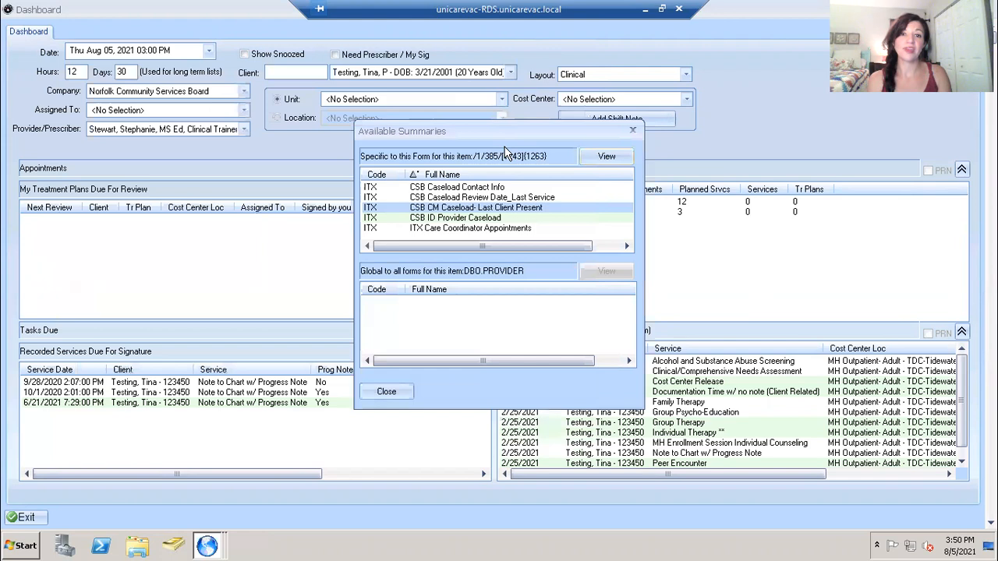
# Run the ITX Care Coordinator Appointments summary for the appointment date range 2021-8-5 to 2021-8-31.
pyautogui.click(486, 227)
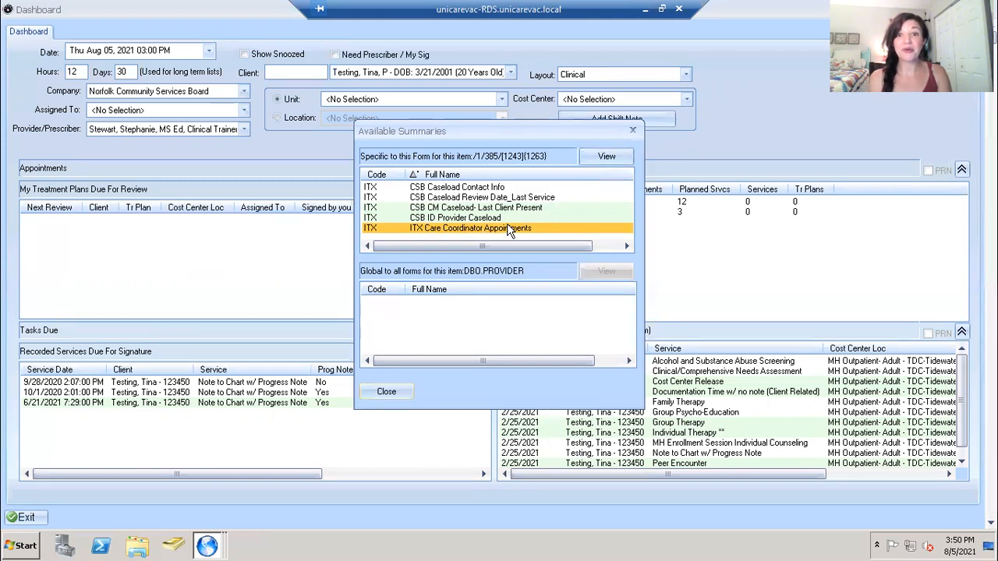
pyautogui.click(606, 159)
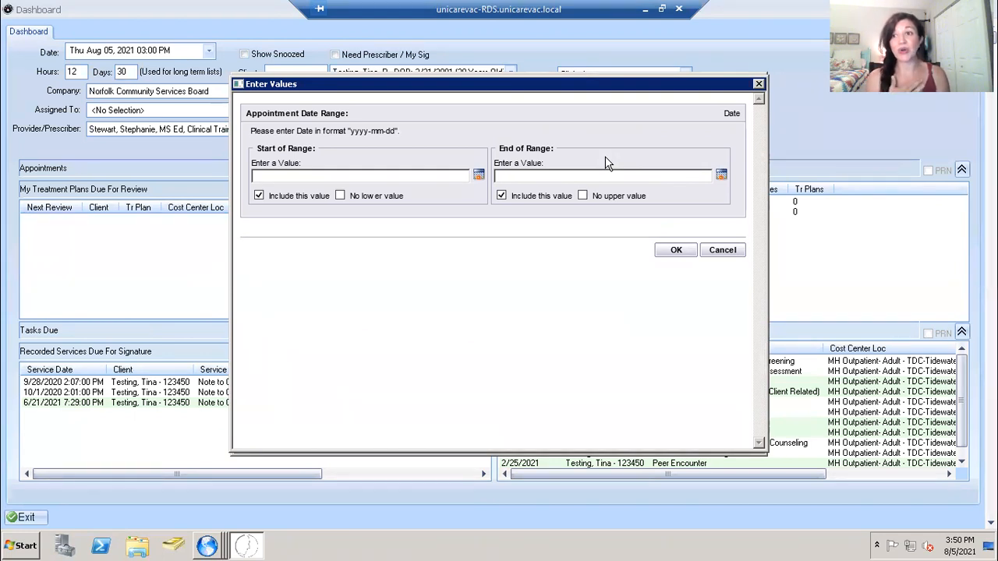
pyautogui.click(477, 176)
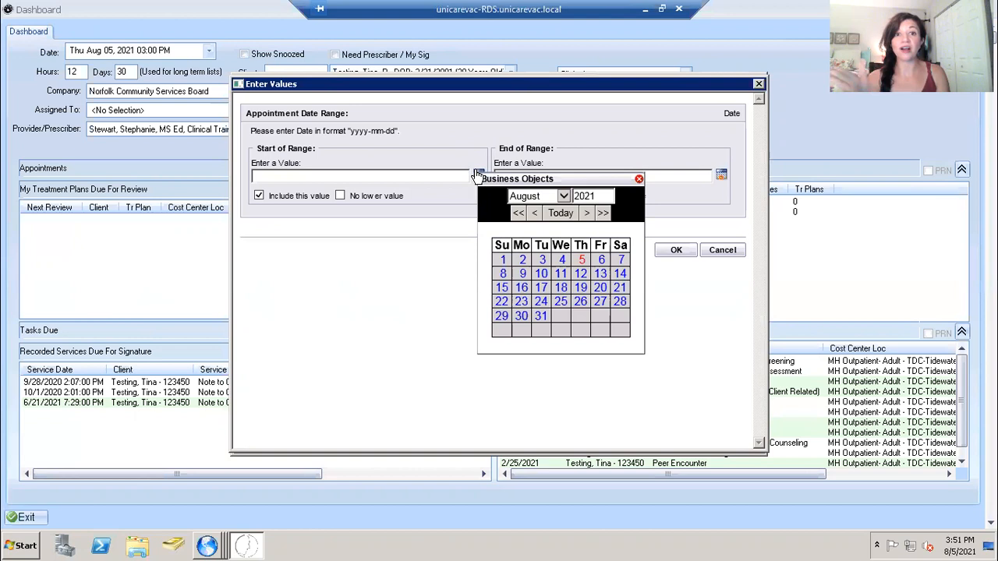
pyautogui.click(580, 262)
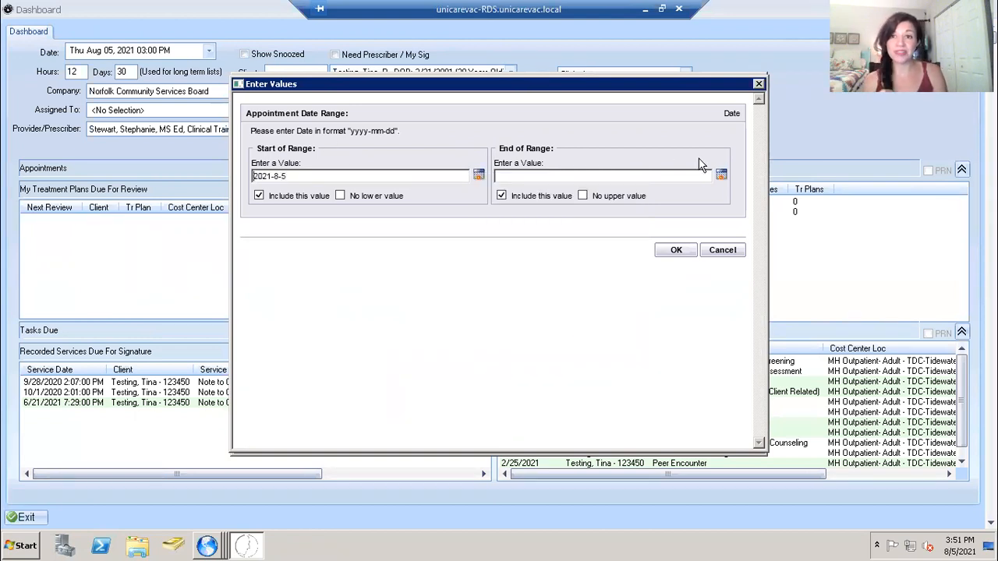
pyautogui.click(720, 174)
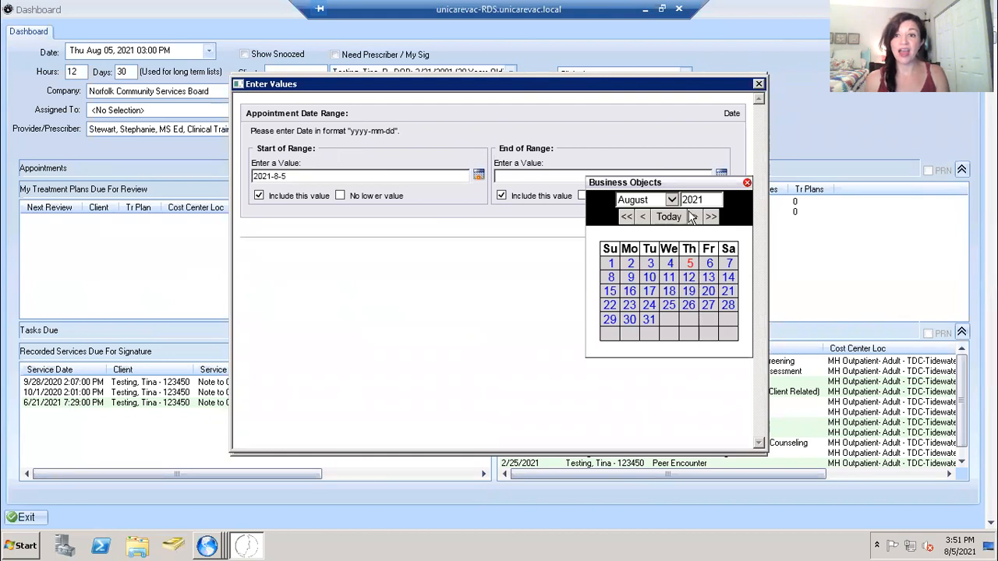
pyautogui.click(648, 321)
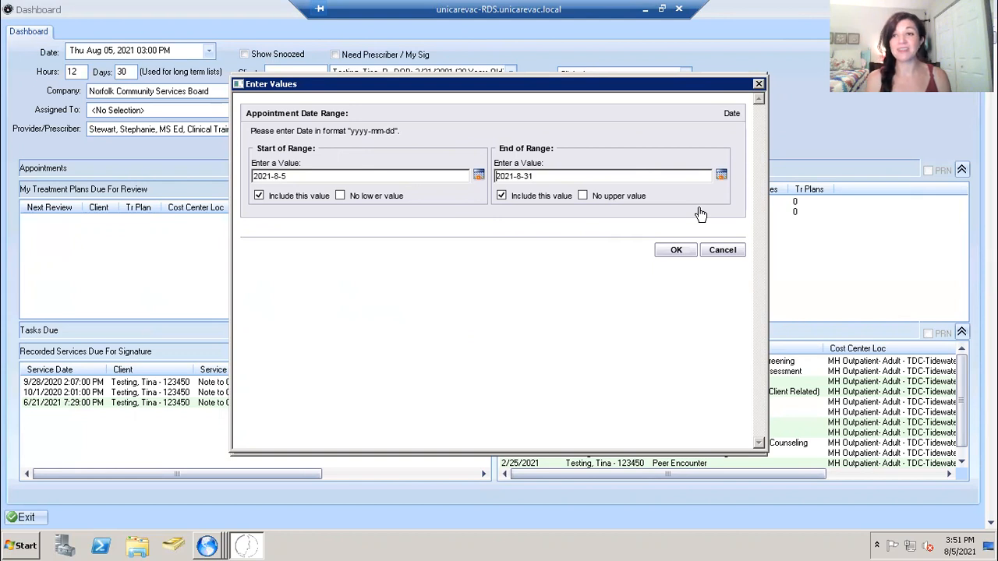
pyautogui.press('Return')
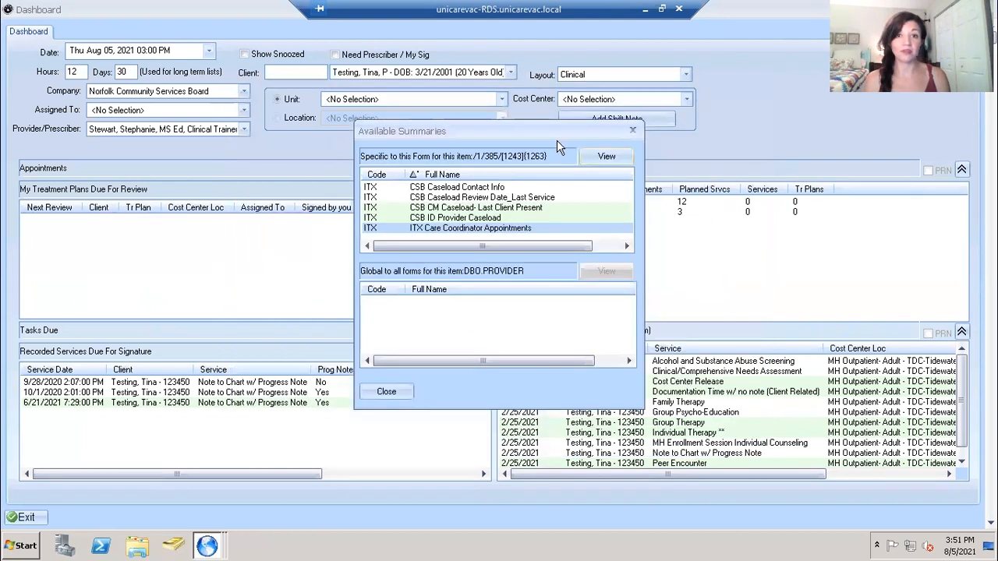
# Highlight the CSB ID Provider Caseload summary and close the list of available summaries without running it.
pyautogui.click(455, 218)
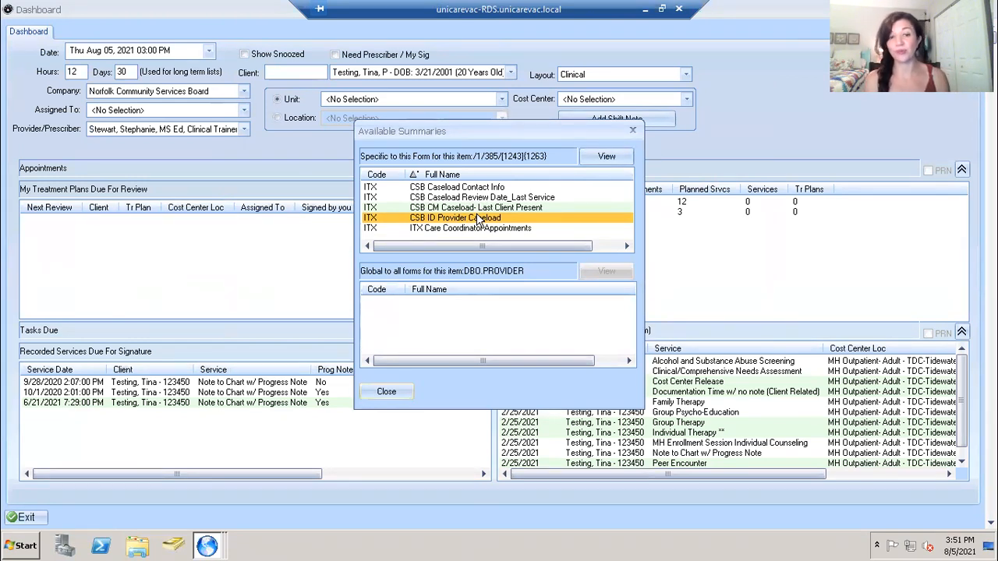
pyautogui.click(388, 392)
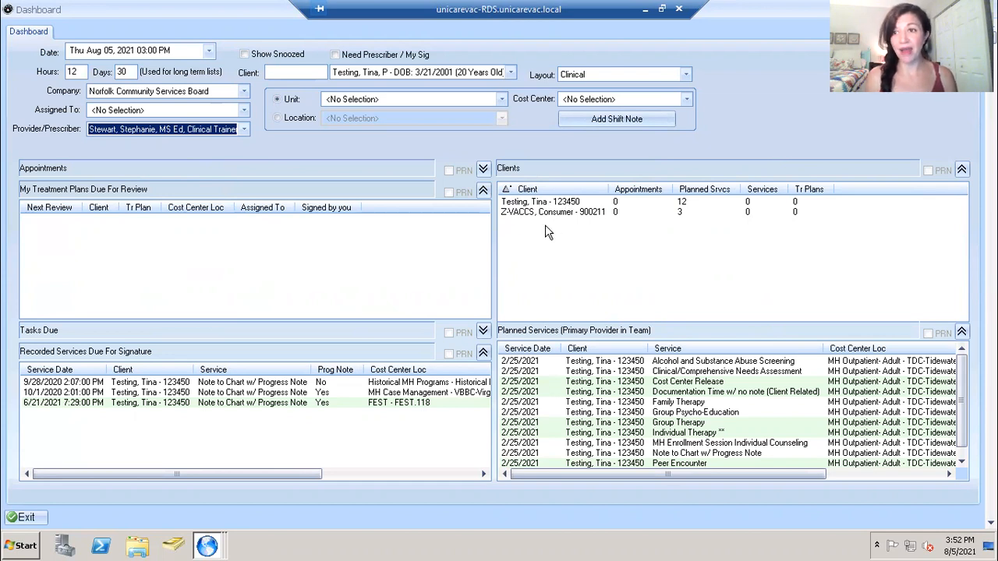
# Highlight each client in the Clients list in turn, and exit the Dashboard.
pyautogui.click(565, 215)
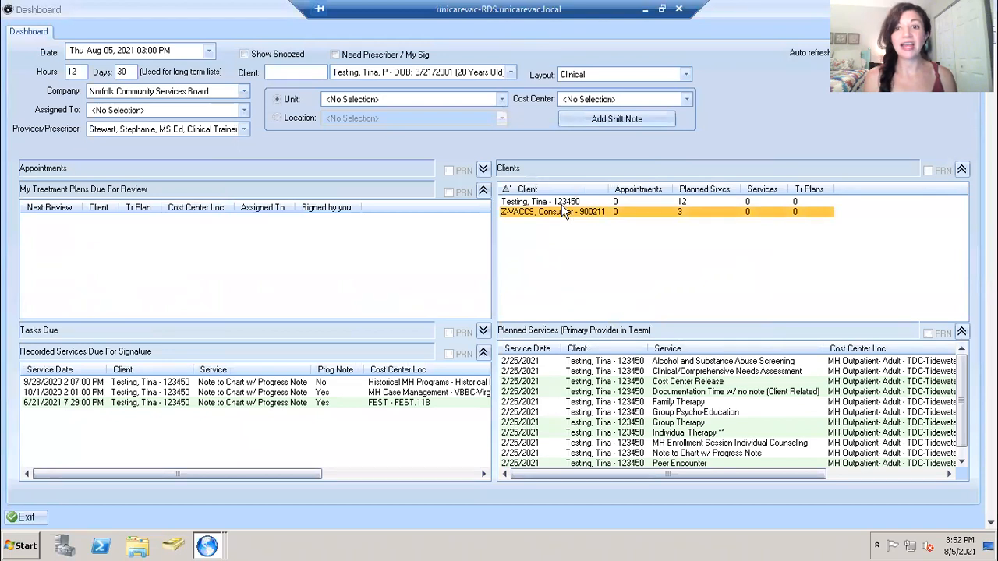
pyautogui.click(563, 201)
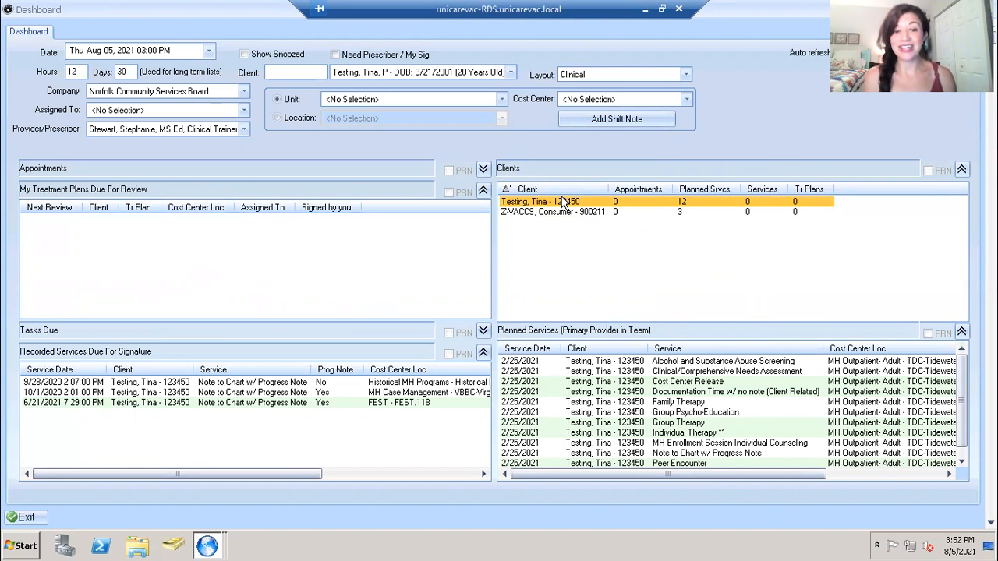
pyautogui.click(26, 519)
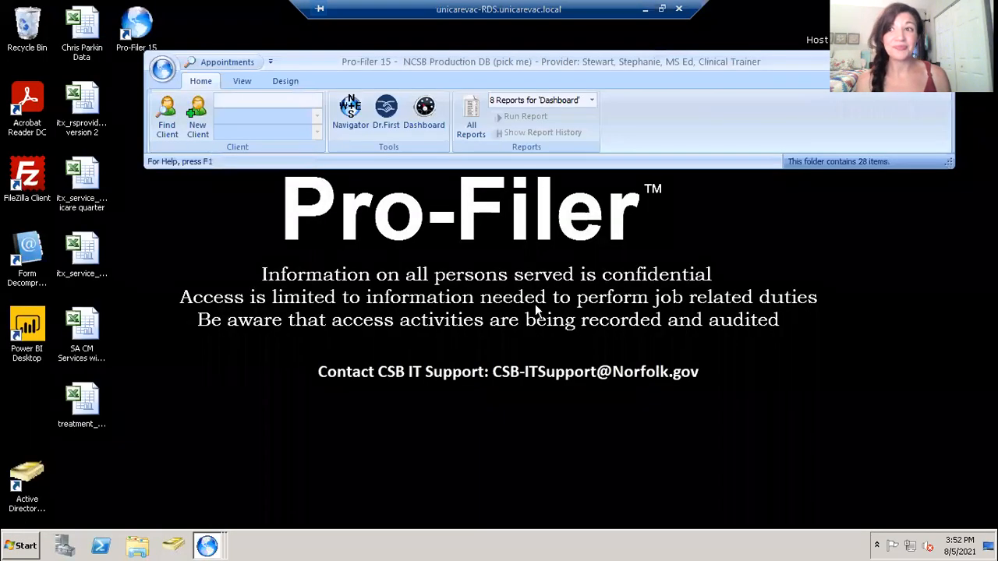